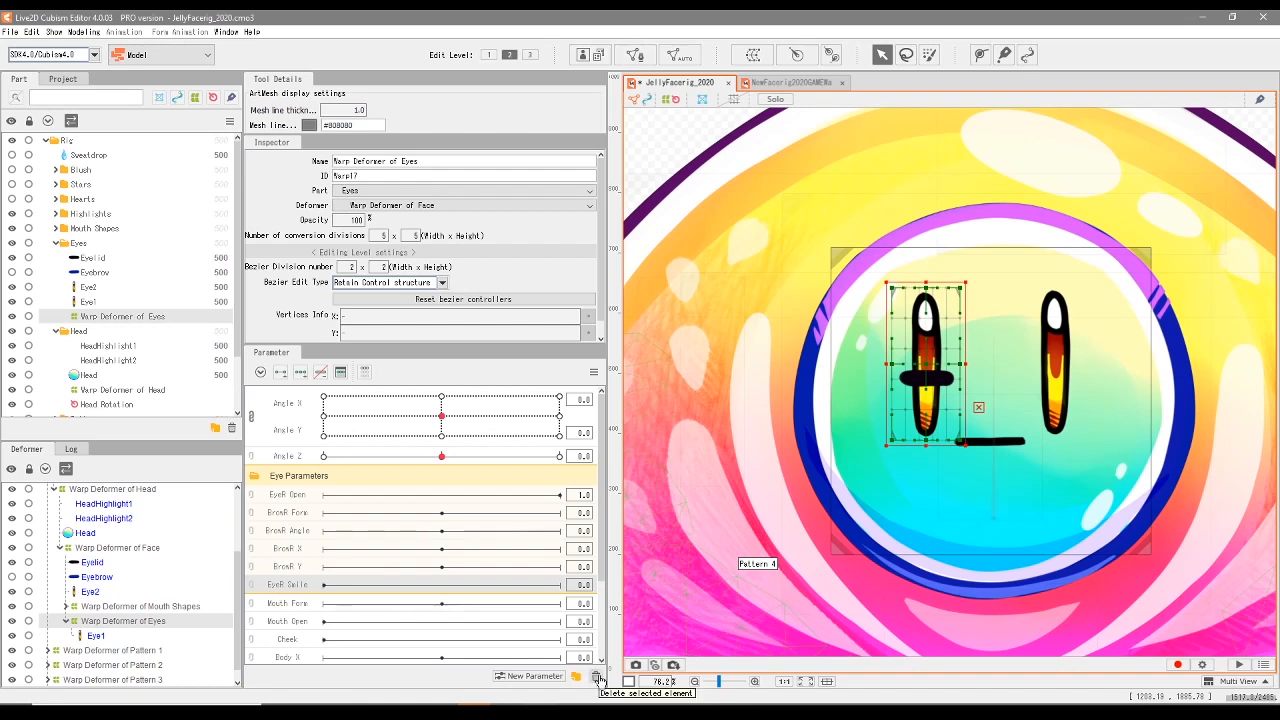
Delete the EyeR Smile parameter from the Eye Parameters folder
{"action": "left_click", "coordinate": [597, 678]}
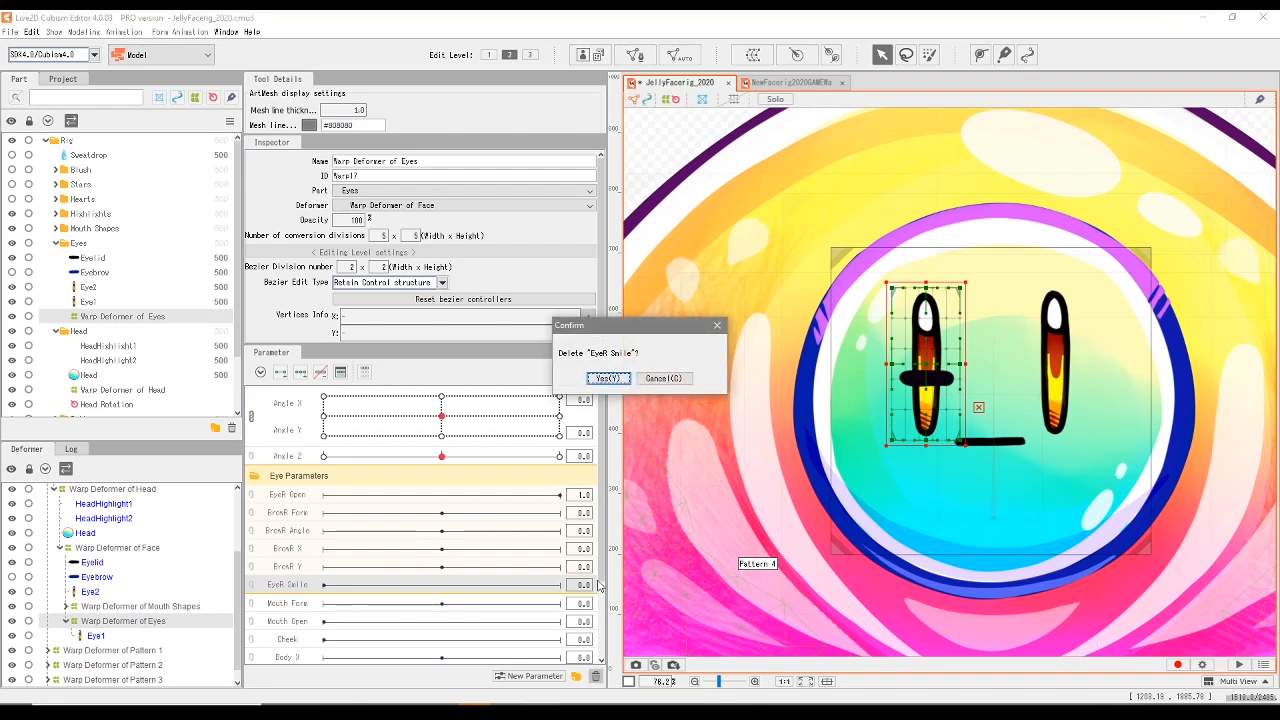
{"action": "left_click", "coordinate": [608, 378]}
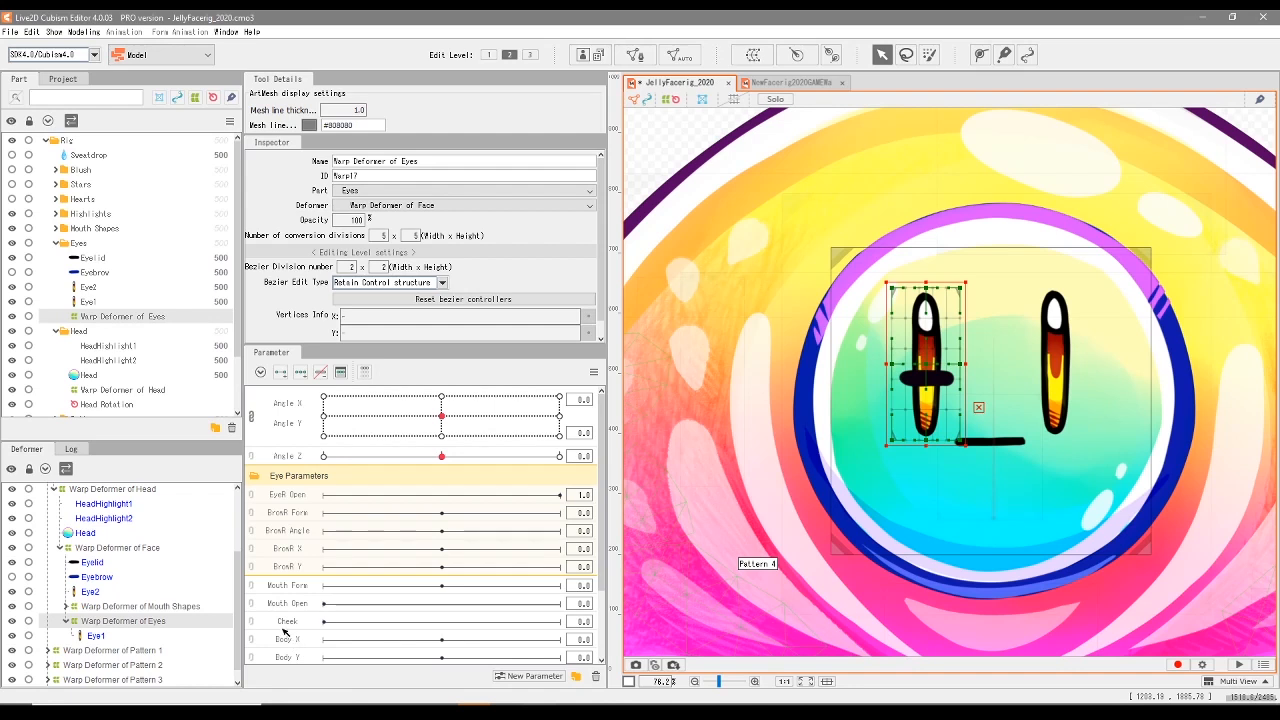
{"action": "right_click", "coordinate": [285, 627]}
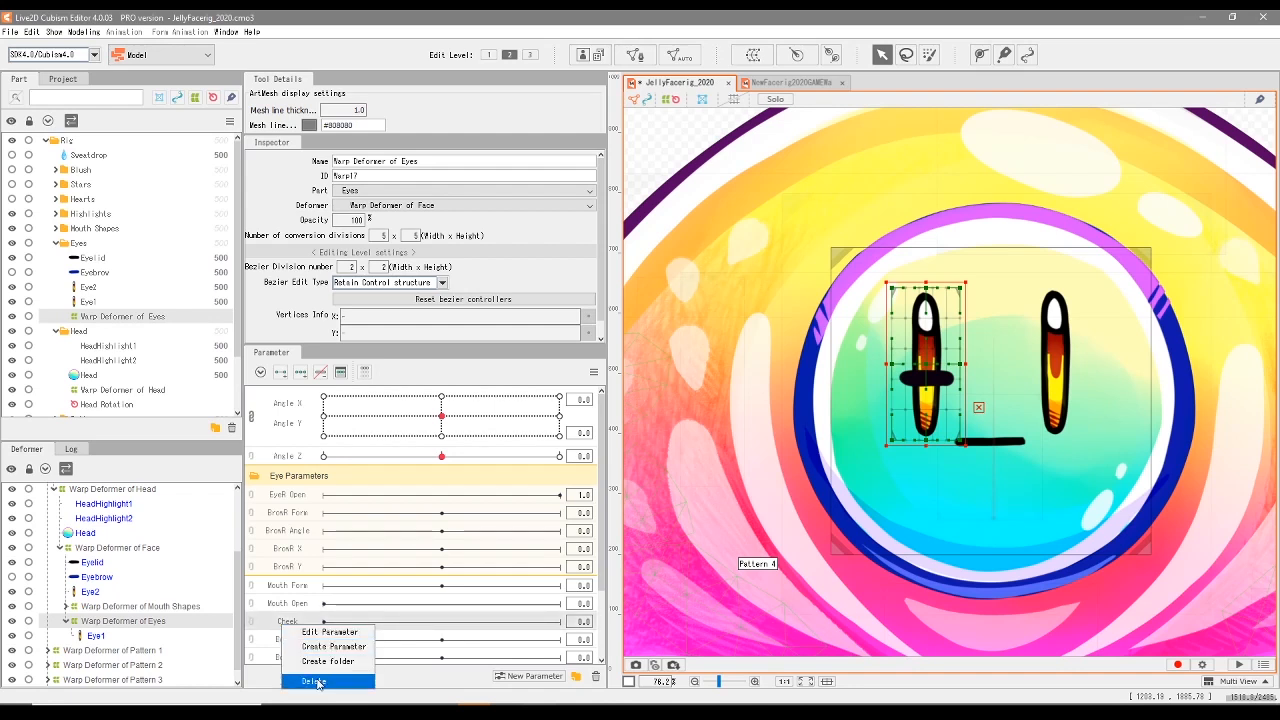
{"action": "left_click", "coordinate": [427, 685]}
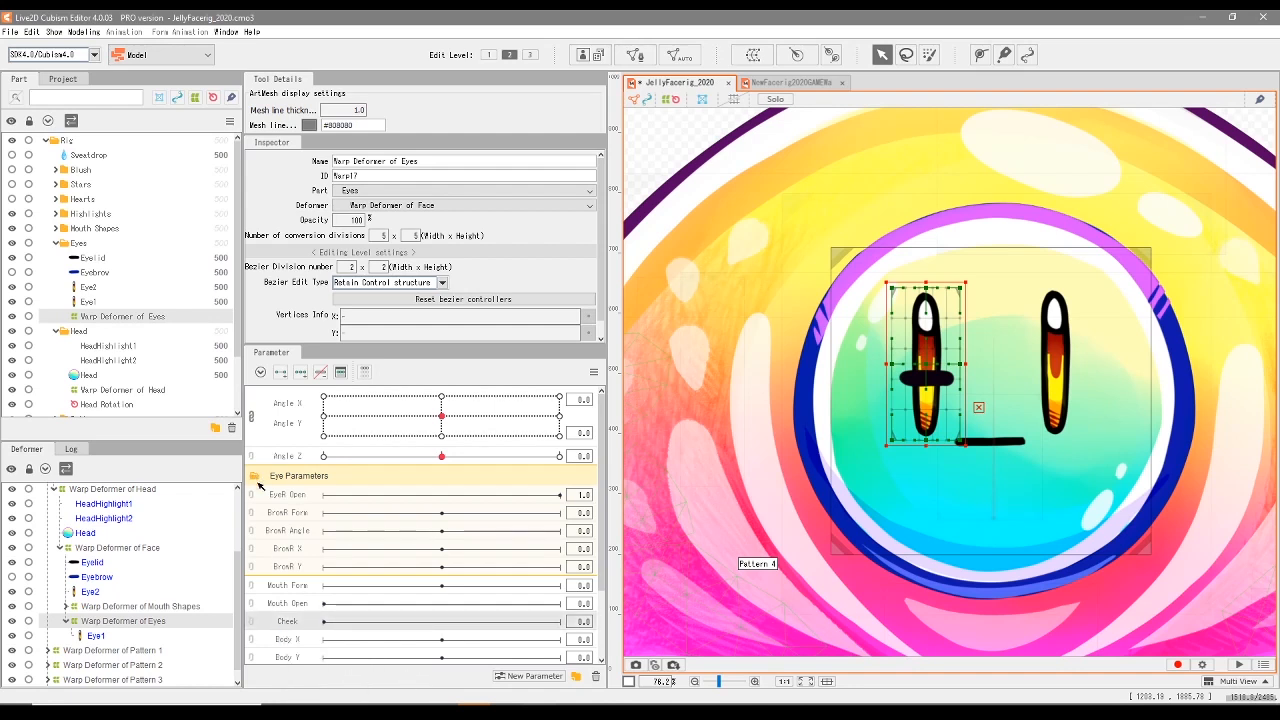
Create a new parameter folder and place it between the Mouth Open and Cheek parameters
{"action": "left_click", "coordinate": [283, 408]}
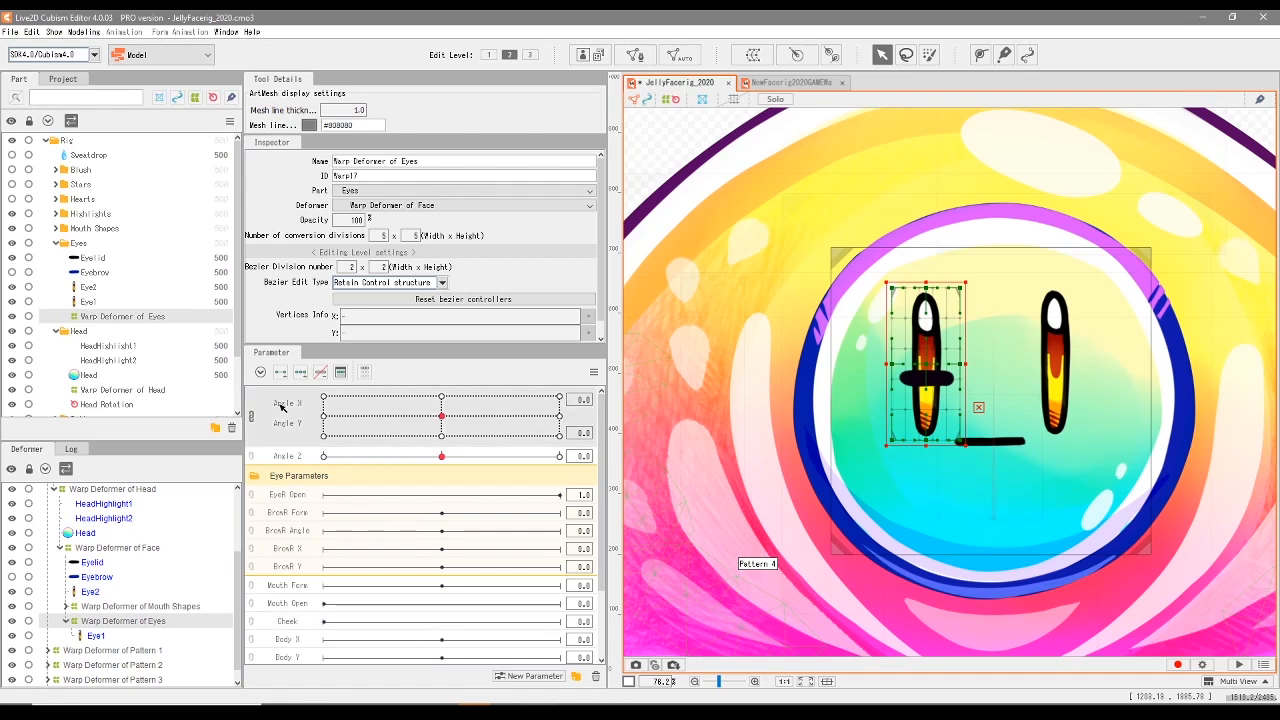
{"action": "left_click", "coordinate": [578, 680]}
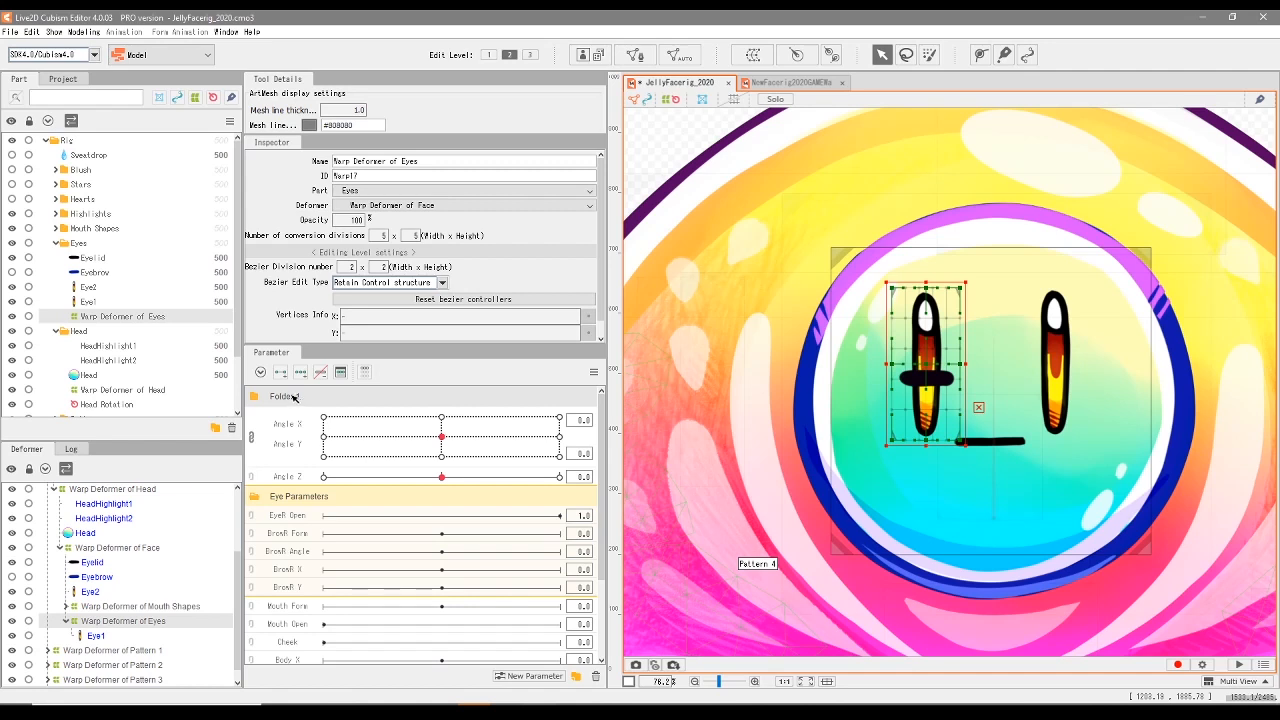
{"action": "left_click_drag", "start_coordinate": [293, 397], "coordinate": [296, 616]}
{"action": "right_click", "coordinate": [299, 621]}
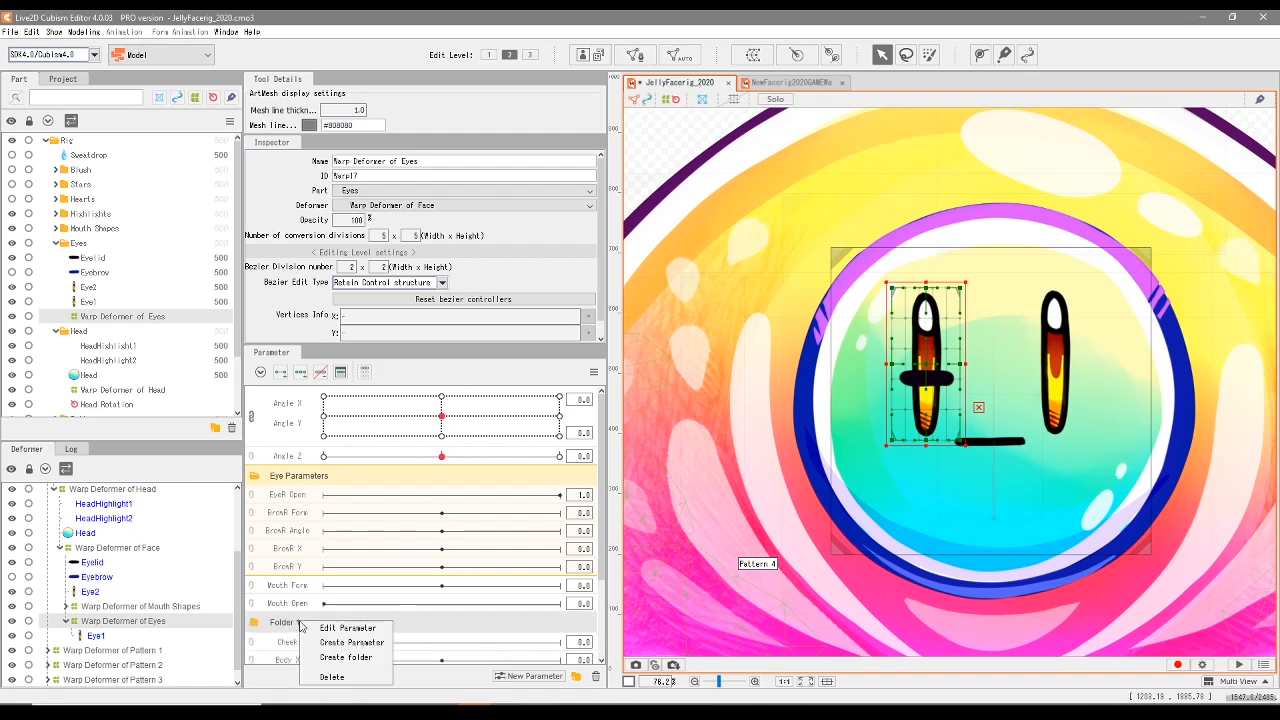
Move the Mouth Open and Mouth Form parameters into the new folder and expand it
{"action": "left_click", "coordinate": [289, 603]}
{"action": "left_click", "coordinate": [291, 589], "text": "ctrl"}
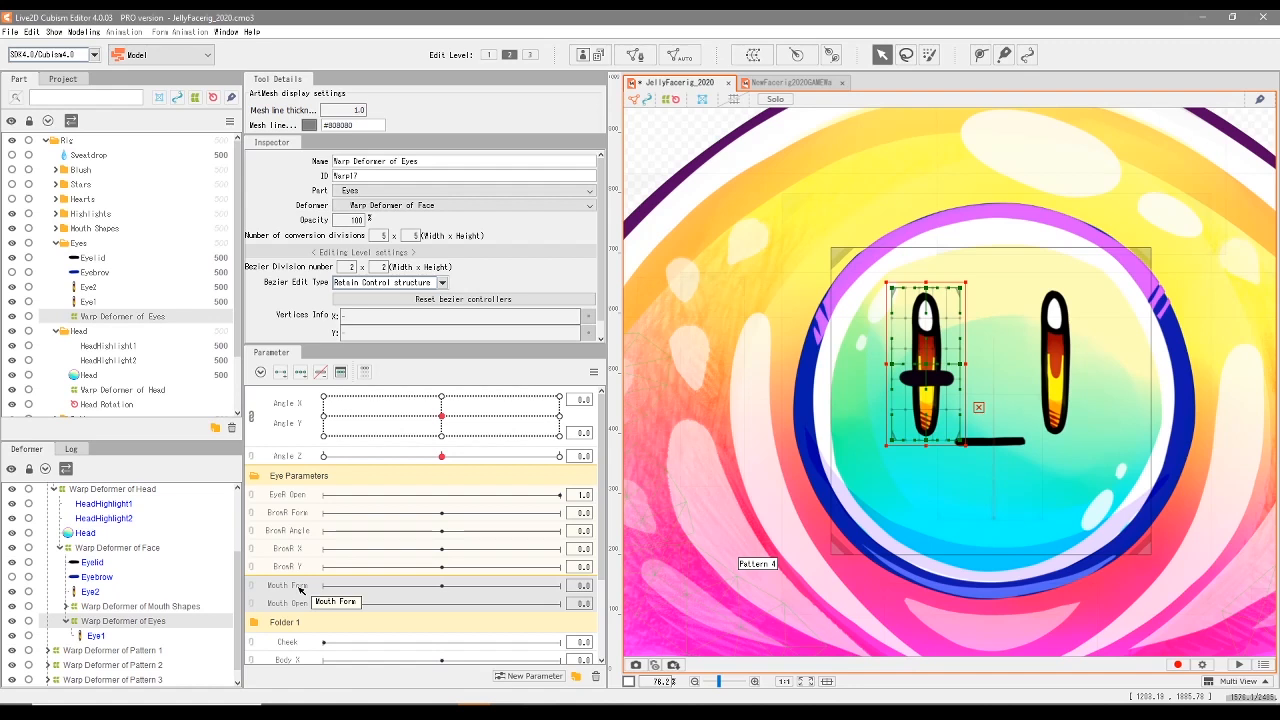
{"action": "mouse_move", "coordinate": [298, 587]}
{"action": "left_mouse_down"}
{"action": "mouse_move", "coordinate": [298, 615]}
{"action": "mouse_move", "coordinate": [297, 595]}
{"action": "left_mouse_up"}
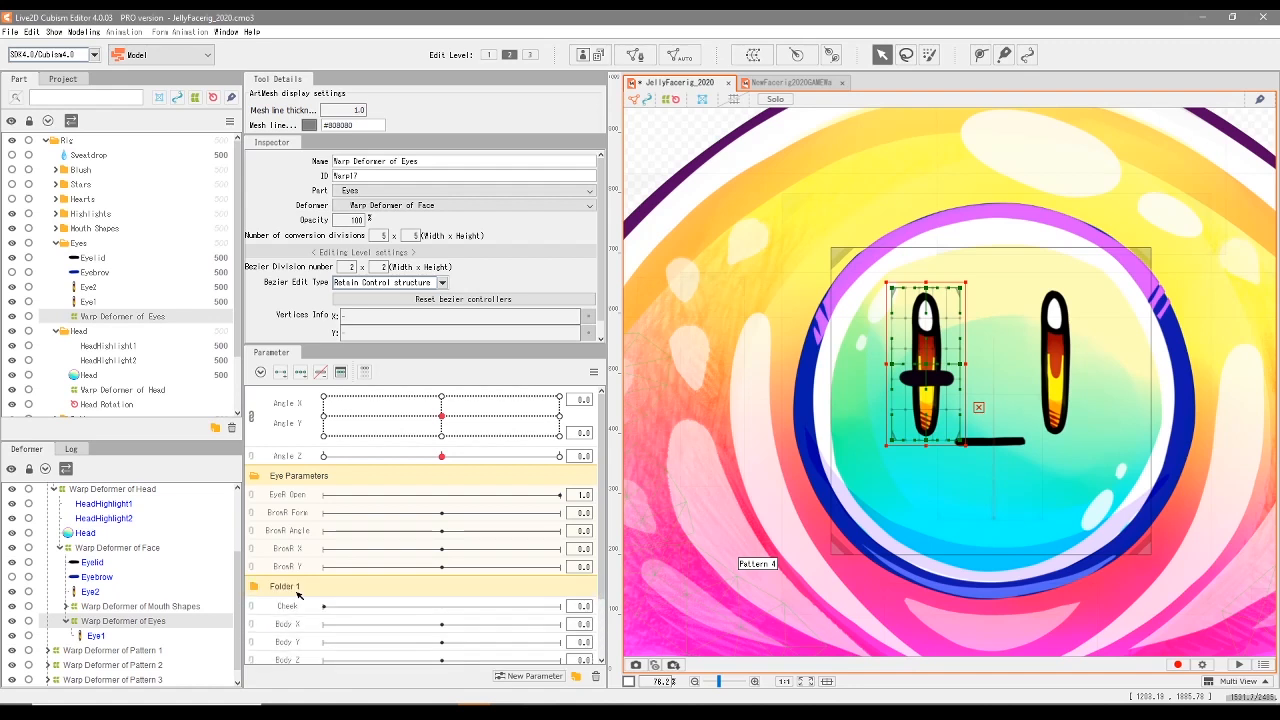
{"action": "left_click", "coordinate": [255, 589]}
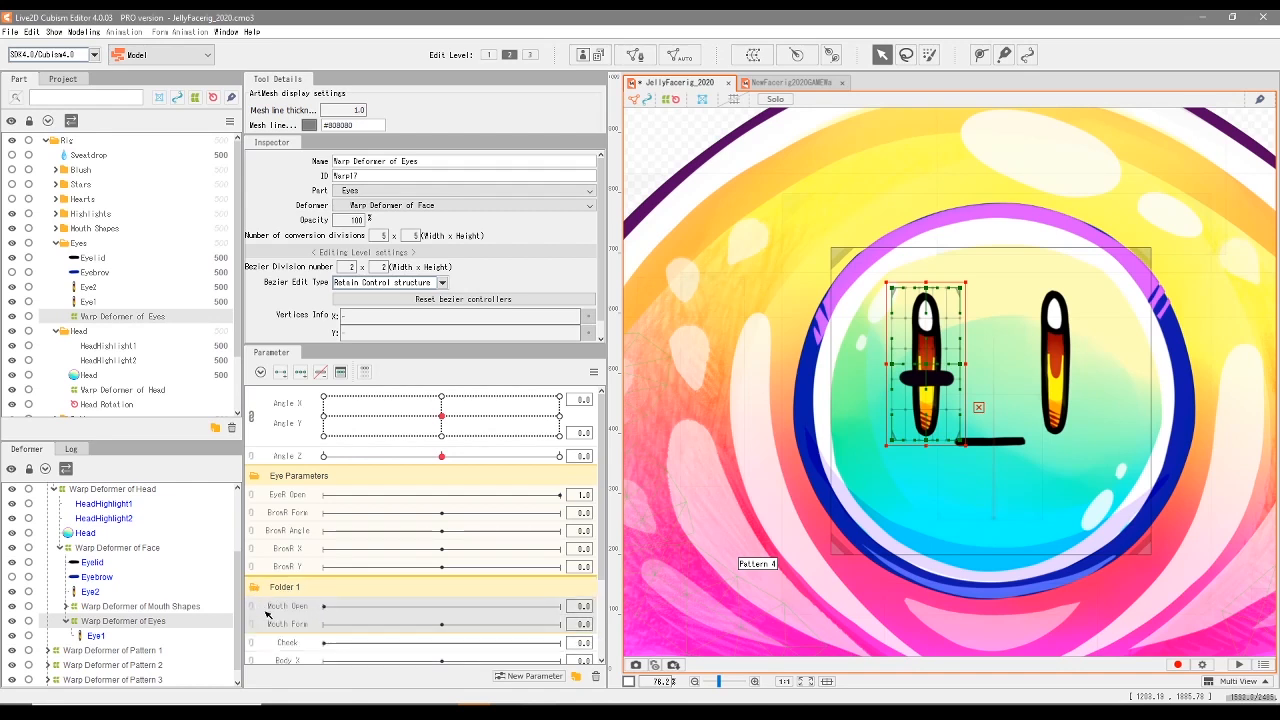
Rename the new parameter folder as Mouth and set the Mouth Open parameter to 0.5
{"action": "scroll", "coordinate": [310, 575], "scroll_direction": "down", "scroll_amount": 1}
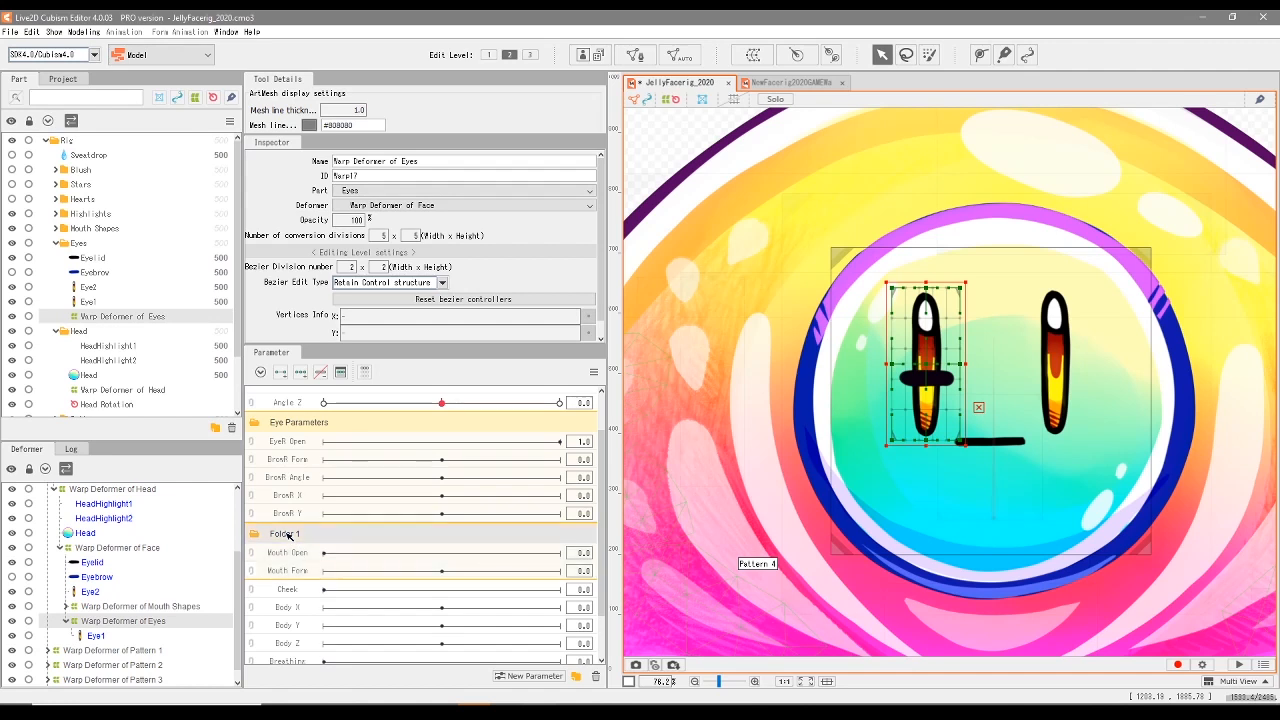
{"action": "double_click", "coordinate": [289, 536]}
{"action": "left_click_drag", "start_coordinate": [297, 535], "coordinate": [265, 527]}
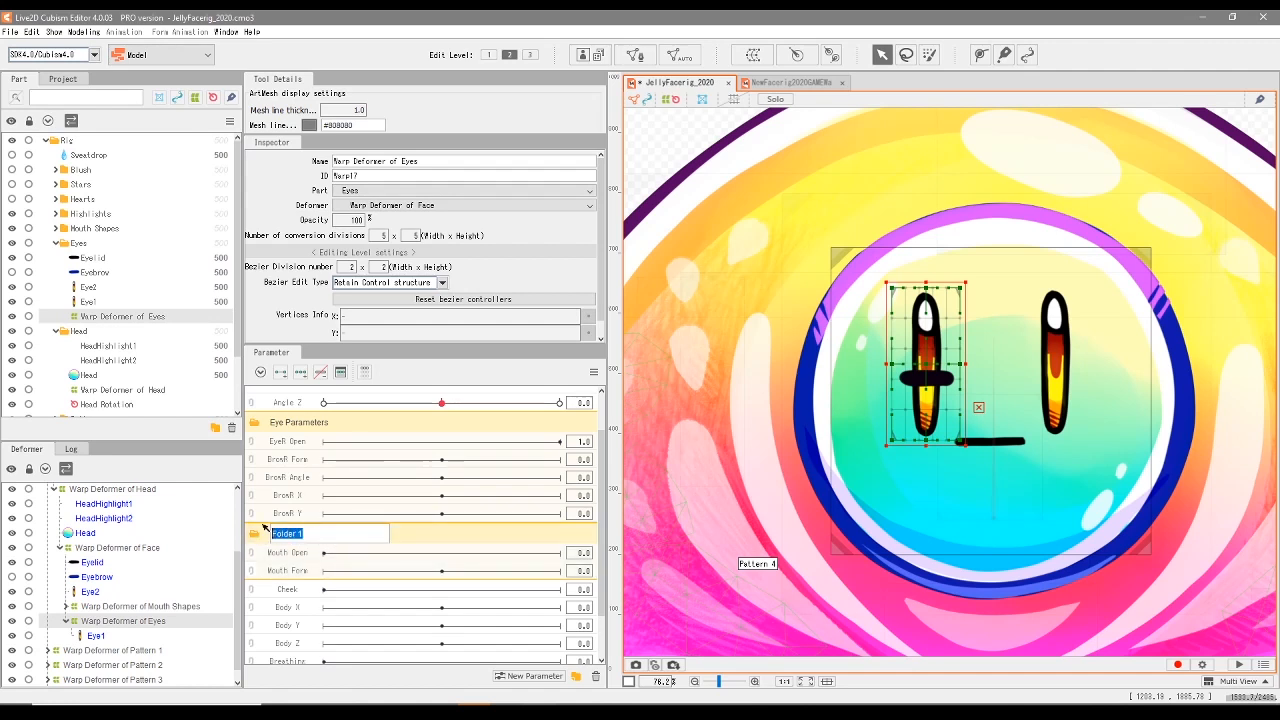
{"action": "type", "text": "Mouth"}
{"action": "left_click", "coordinate": [423, 548]}
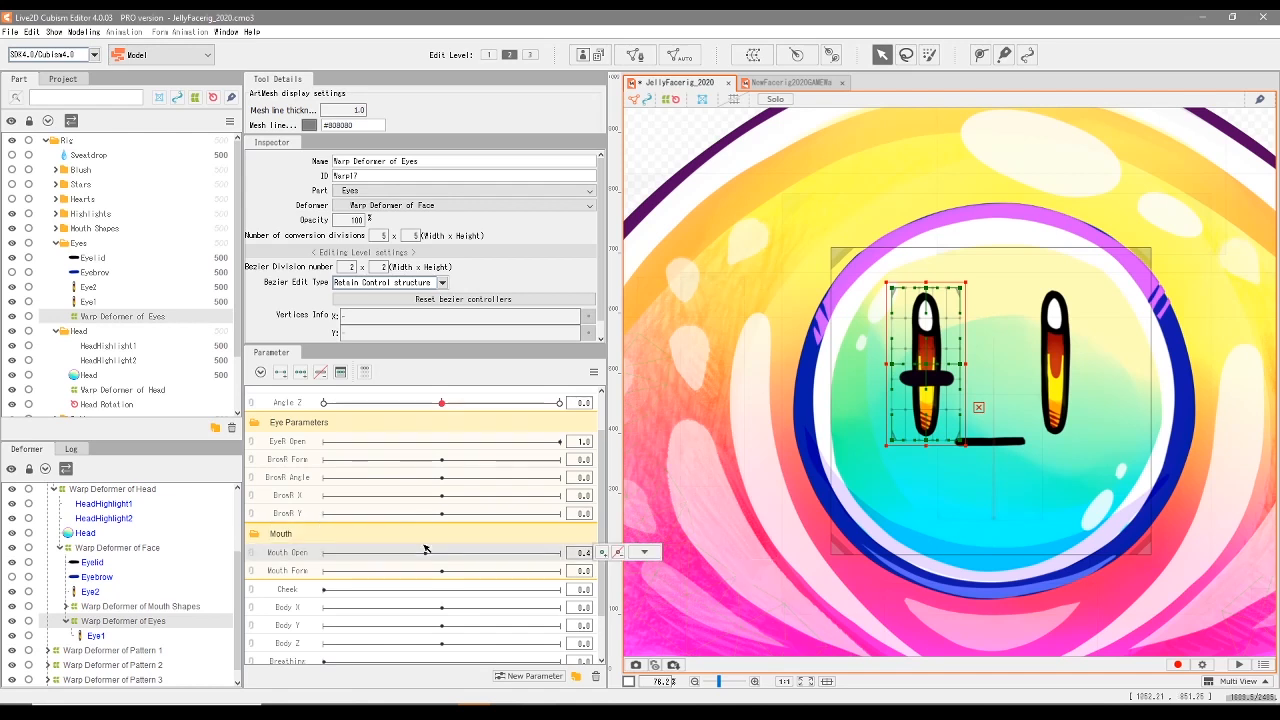
{"action": "left_click_drag", "start_coordinate": [425, 557], "coordinate": [437, 560]}
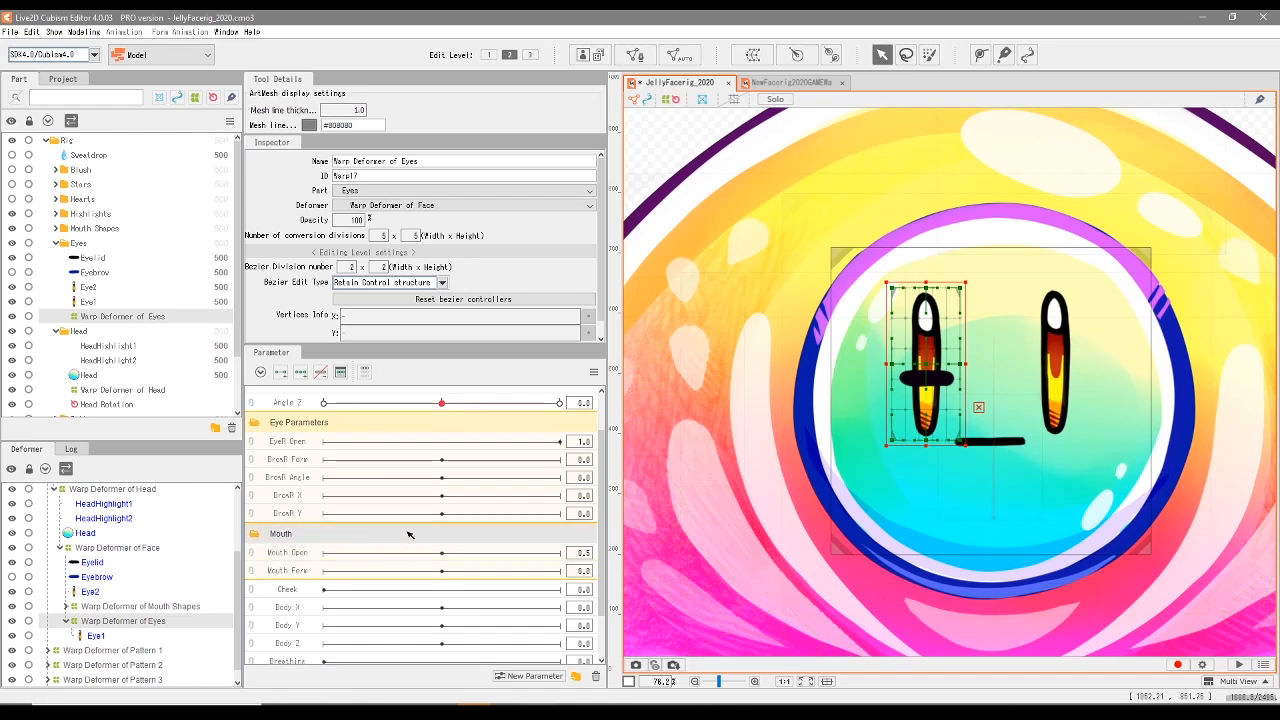
Select the EyeR Open parameter in the Eye Parameters folder
{"action": "scroll", "coordinate": [406, 534], "scroll_direction": "up", "scroll_amount": 1}
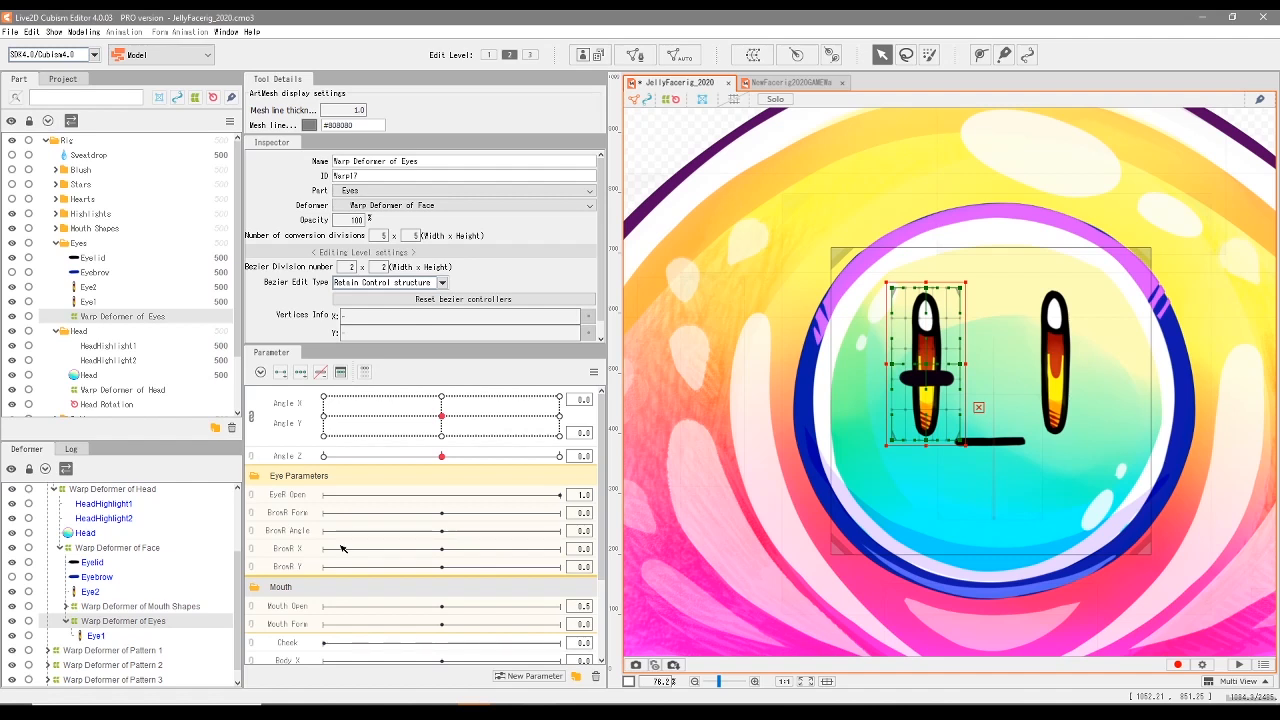
{"action": "left_click", "coordinate": [282, 498]}
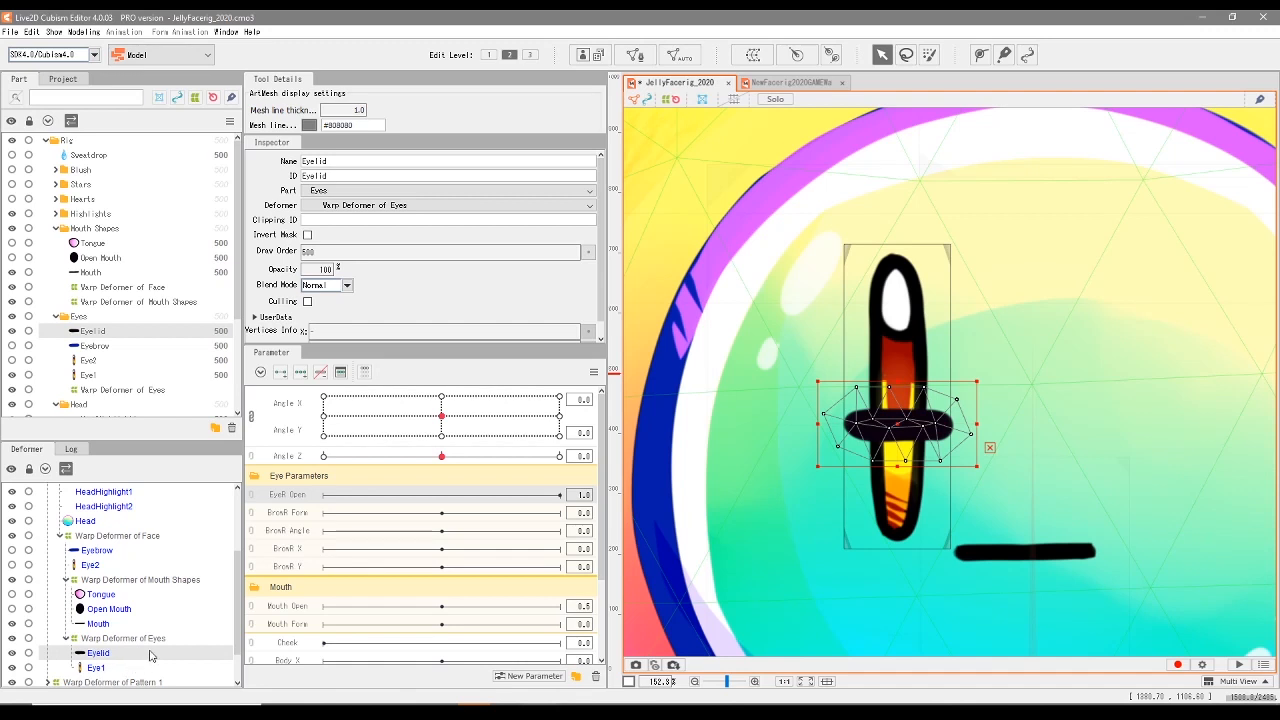
Review the meshes under the Mouth Shapes and Eyes warp deformers and check Eye2 by showing and hiding it again
{"action": "left_click", "coordinate": [100, 668]}
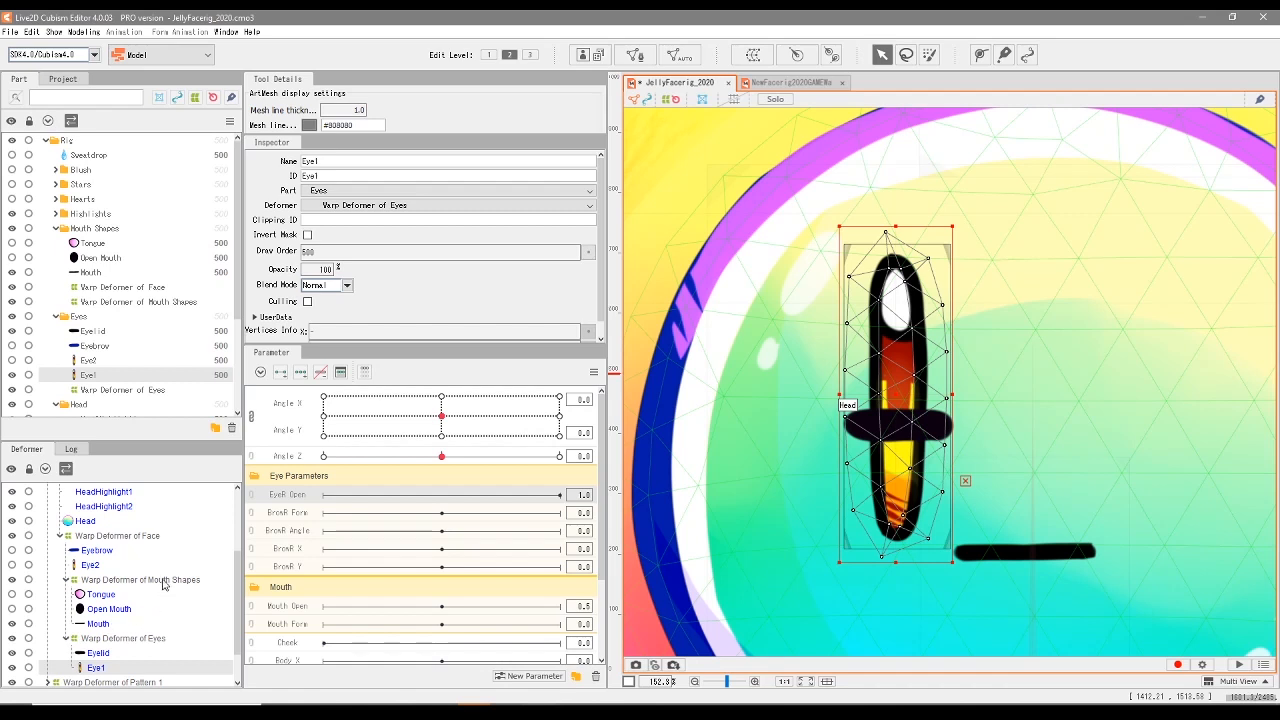
{"action": "left_click", "coordinate": [98, 597]}
{"action": "left_click", "coordinate": [110, 610]}
{"action": "left_click", "coordinate": [110, 626]}
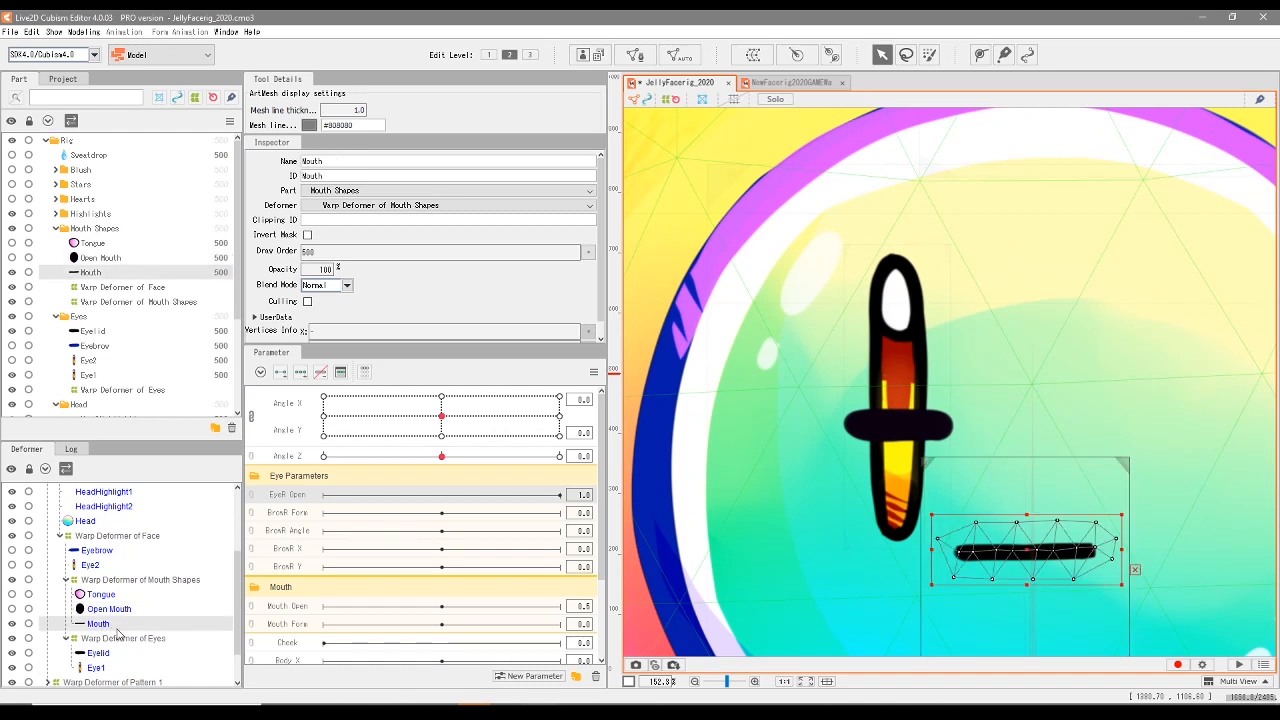
{"action": "left_click", "coordinate": [66, 580]}
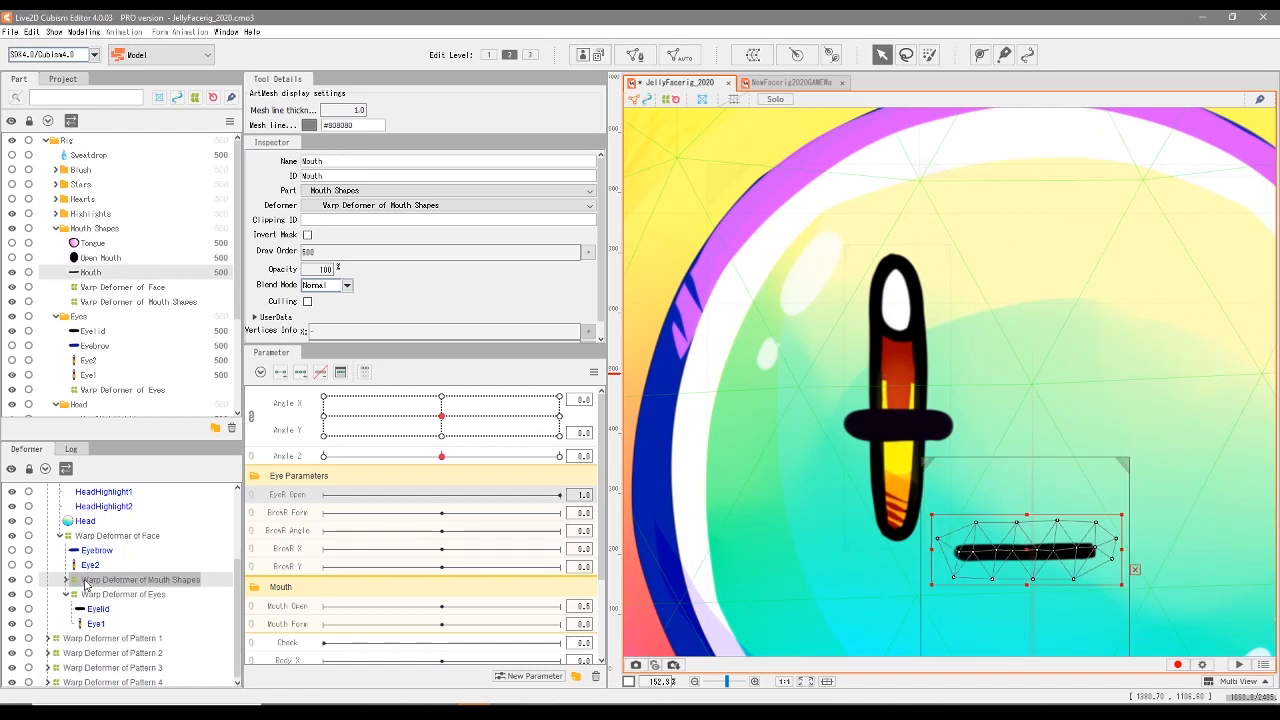
{"action": "left_click", "coordinate": [124, 596]}
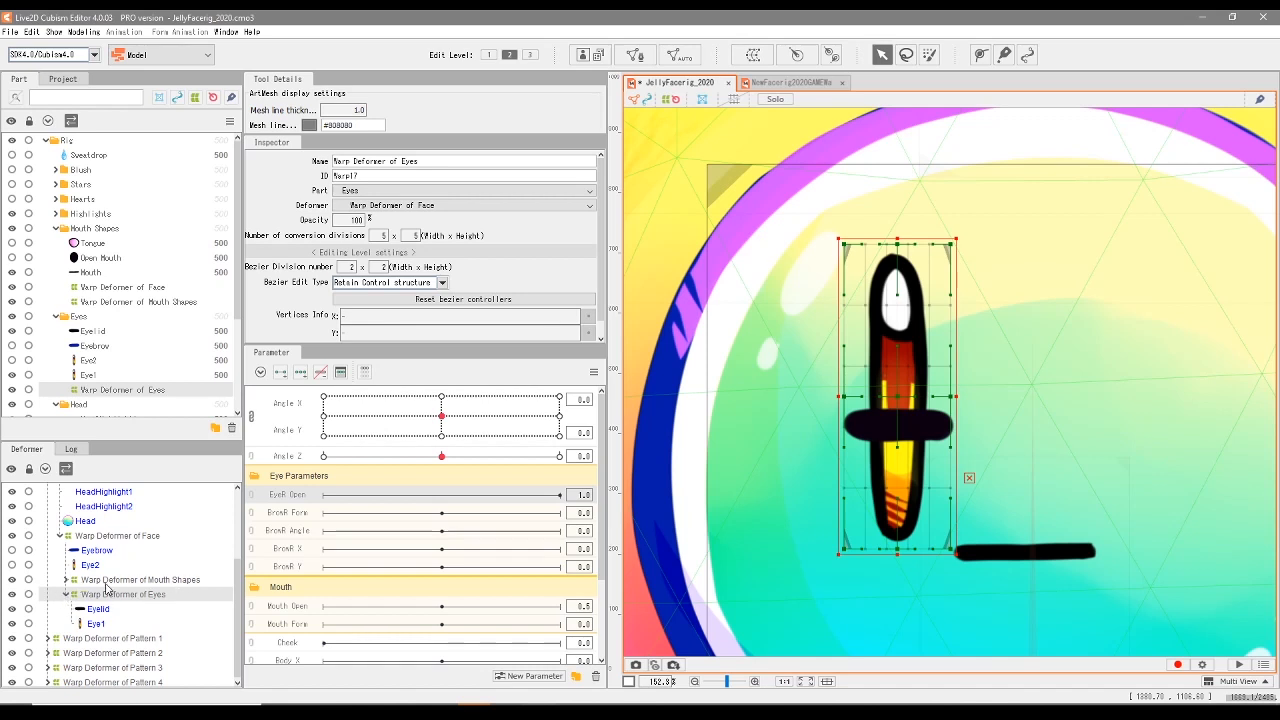
{"action": "left_click", "coordinate": [12, 565]}
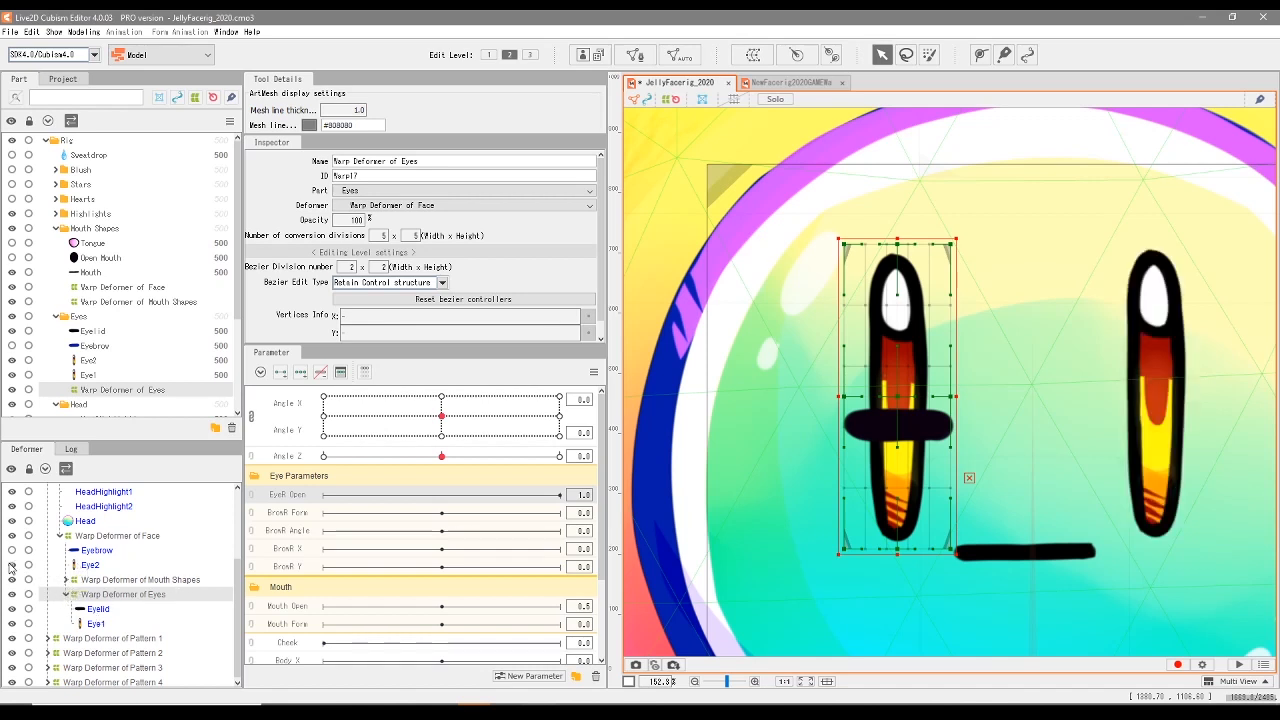
{"action": "left_click", "coordinate": [12, 565]}
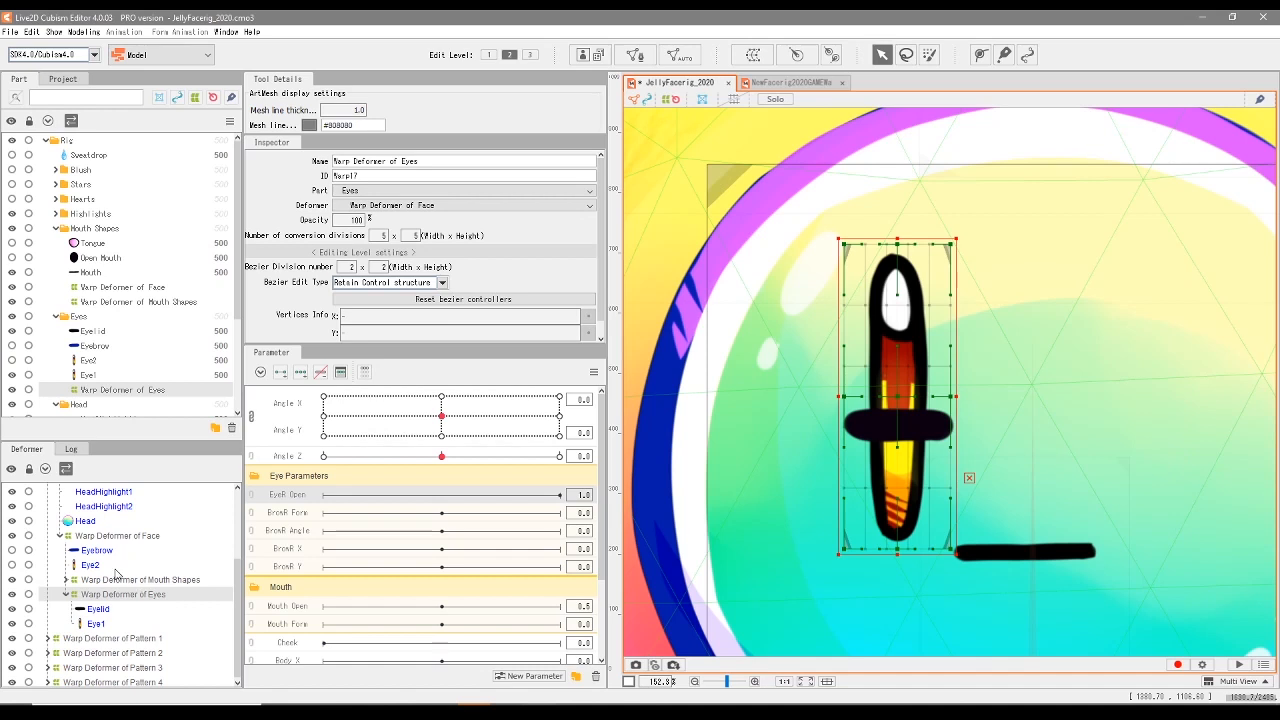
Add two keyforms on EyeR Open for both the Eye1 and Eyelid meshes
{"action": "left_click", "coordinate": [98, 624]}
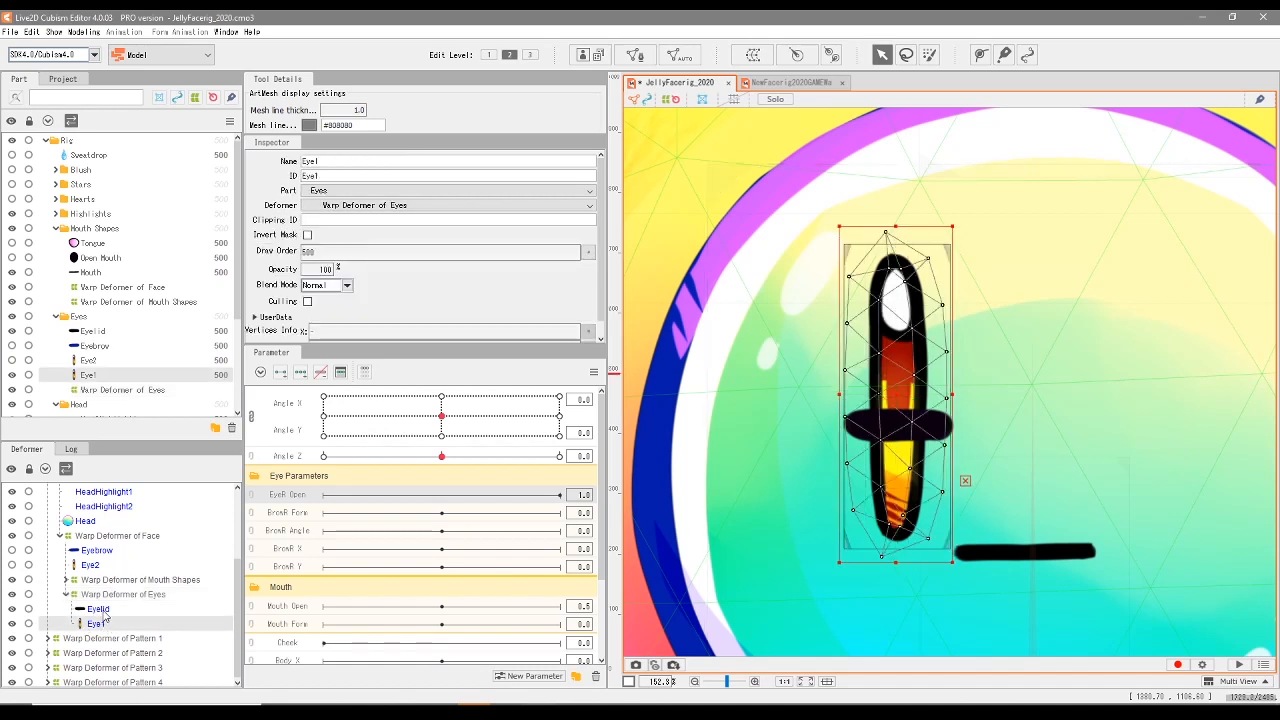
{"action": "left_click", "coordinate": [100, 610], "text": "ctrl"}
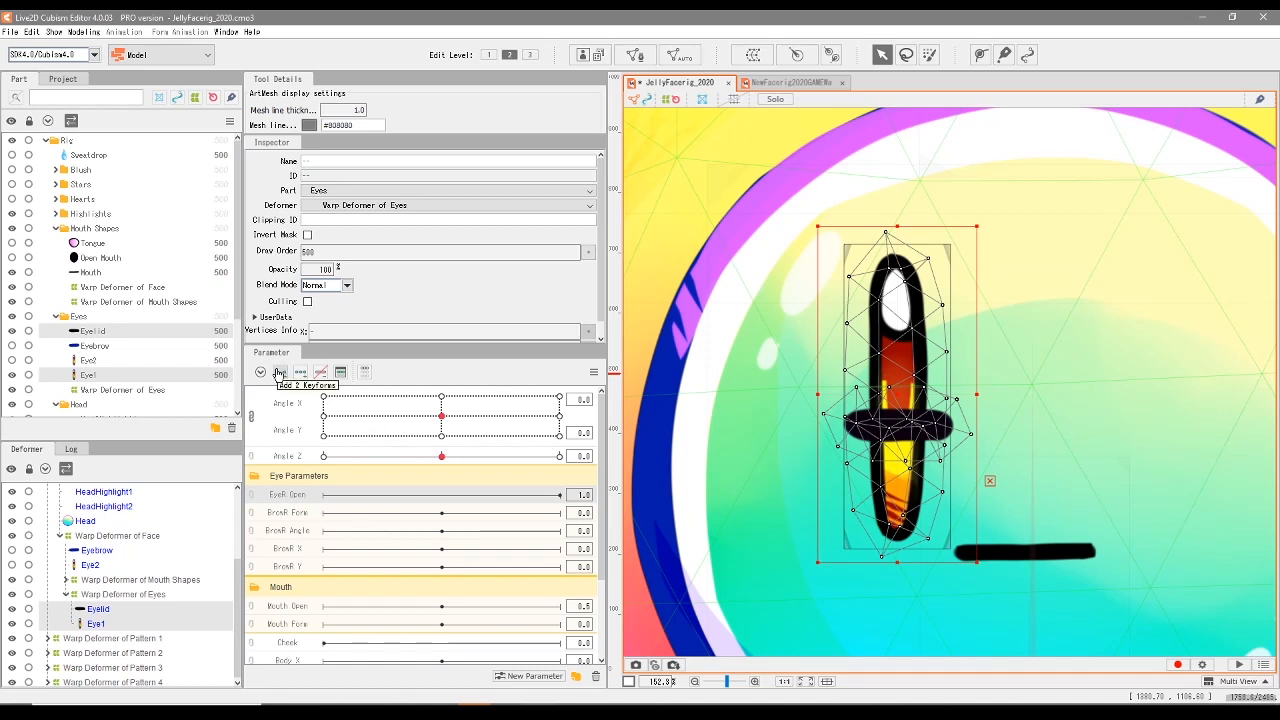
{"action": "left_click", "coordinate": [279, 373]}
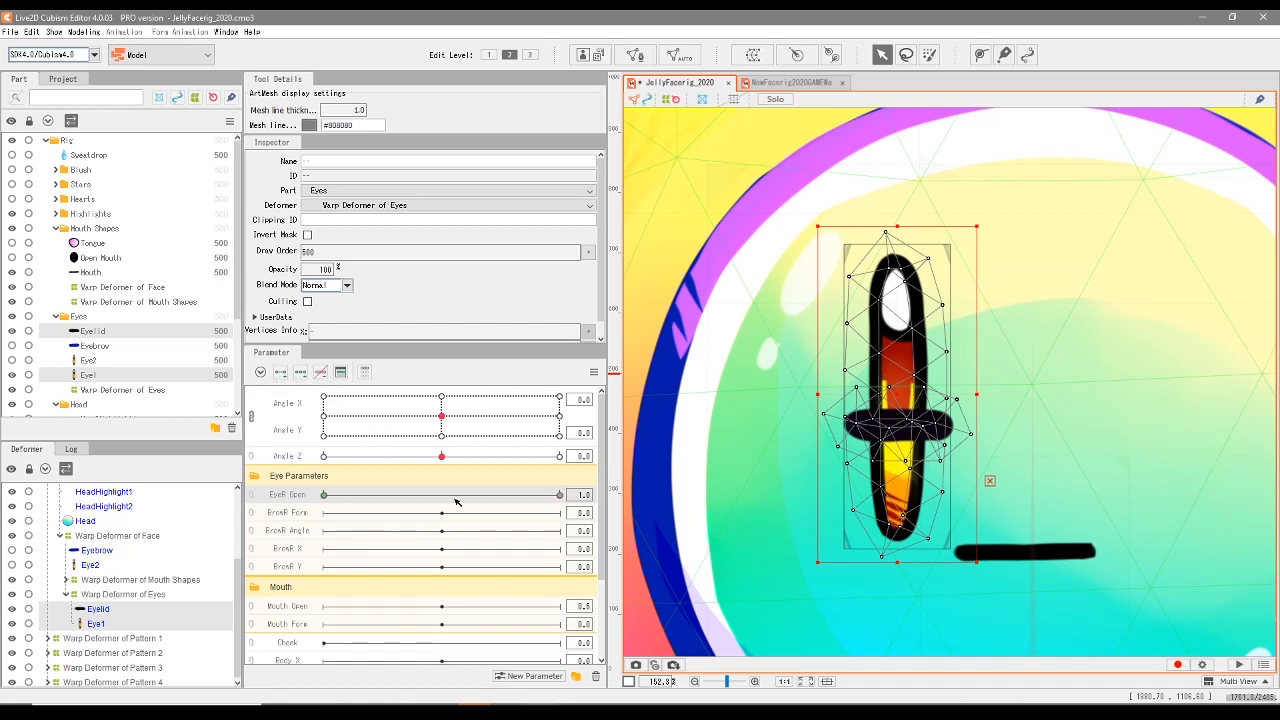
At EyeR Open 0.0, squash the Eye1 mesh vertically from above and below to about the eyelid's height
{"action": "left_click_drag", "start_coordinate": [461, 498], "coordinate": [399, 508]}
{"action": "left_click", "coordinate": [96, 624]}
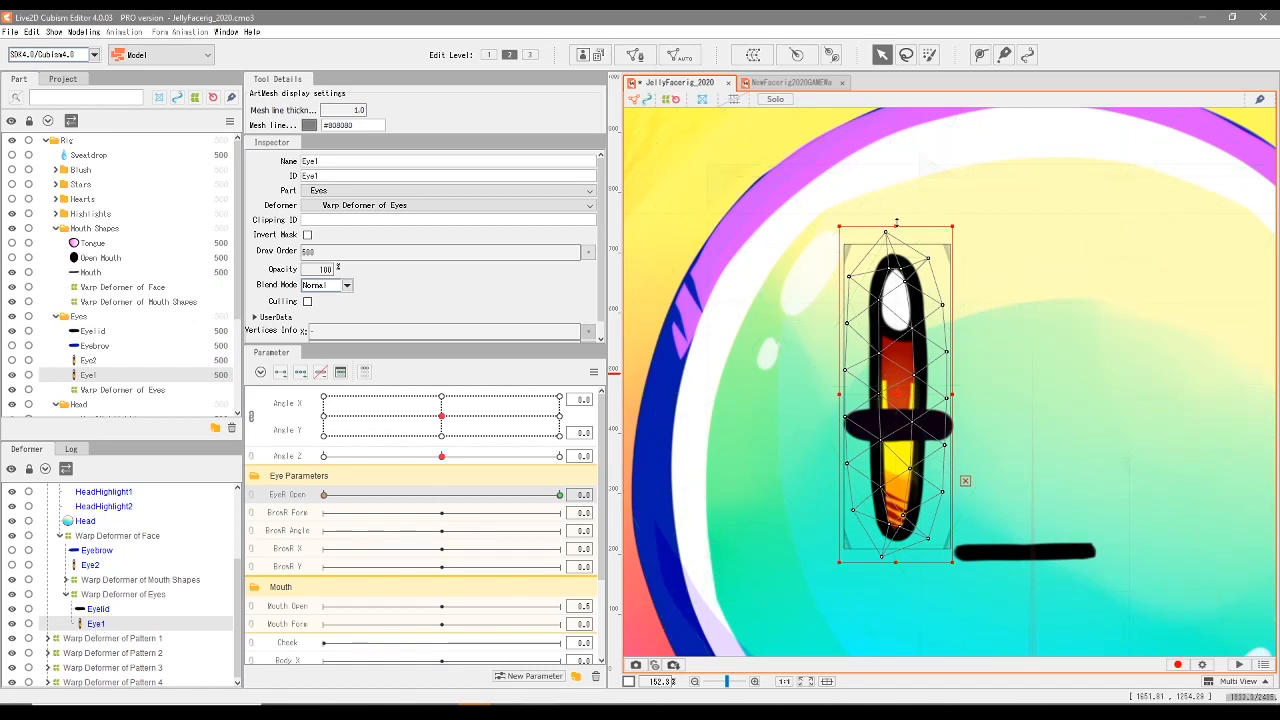
{"action": "left_click_drag", "start_coordinate": [896, 224], "coordinate": [896, 321]}
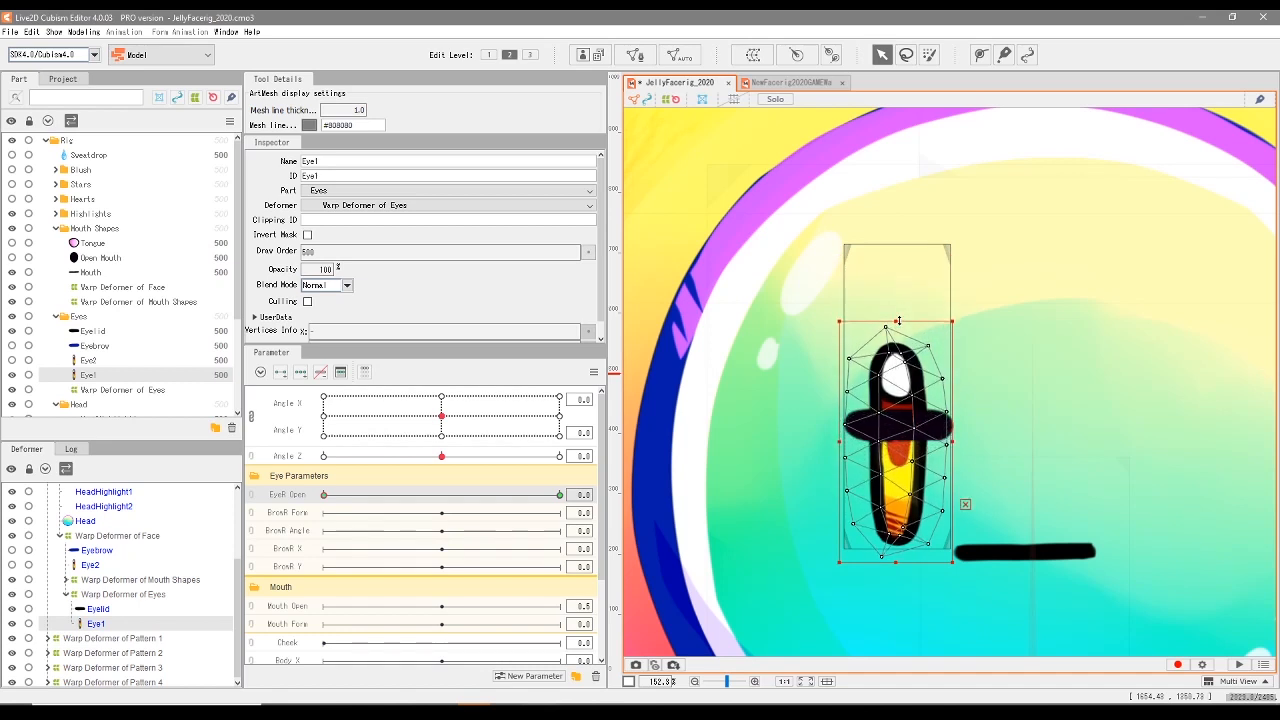
{"action": "left_click_drag", "start_coordinate": [908, 556], "coordinate": [903, 497]}
{"action": "left_click_drag", "start_coordinate": [896, 321], "coordinate": [897, 382]}
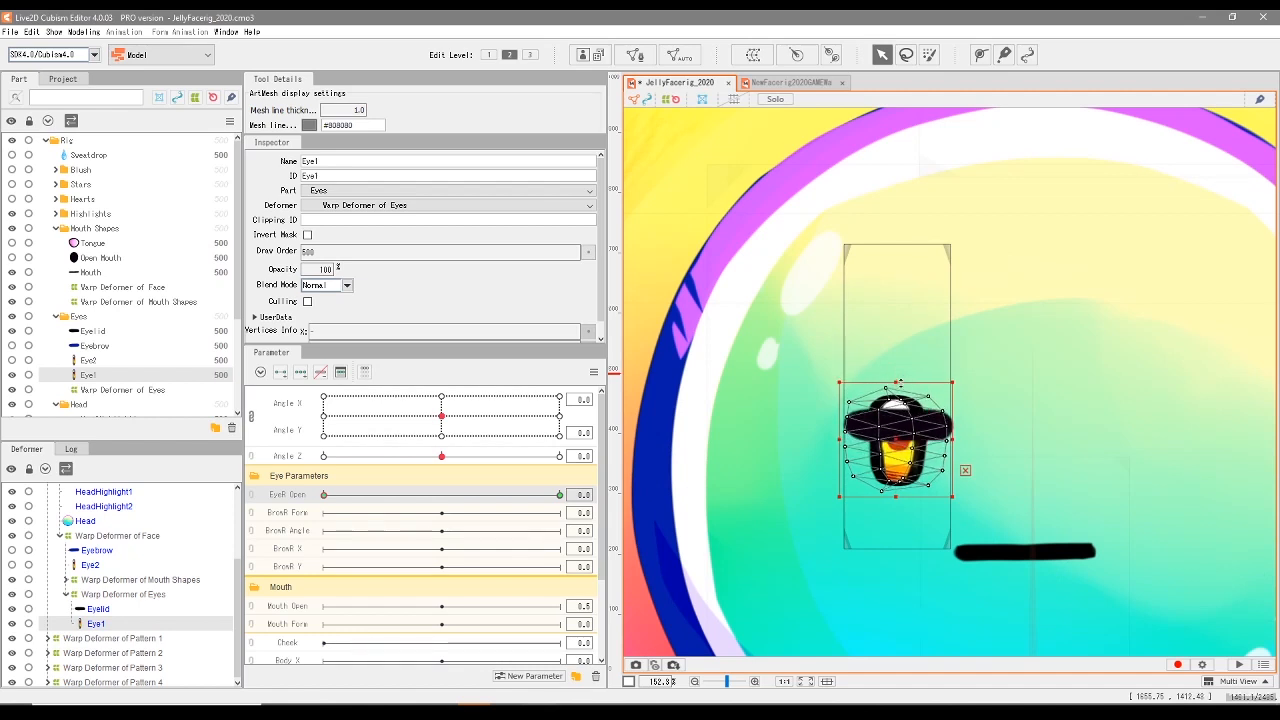
{"action": "left_click_drag", "start_coordinate": [895, 499], "coordinate": [899, 449]}
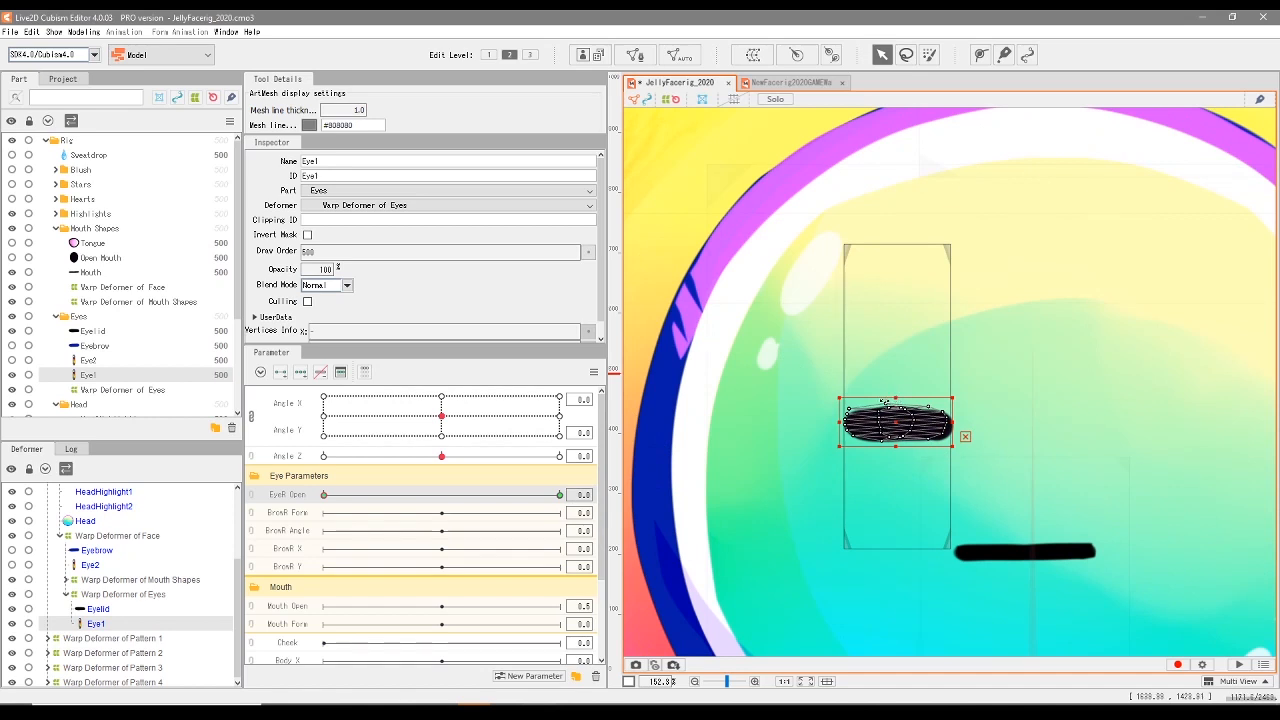
Flatten the Eye1 mesh slightly more and stretch it horizontally on both sides so it covers the eyelid's width
{"action": "left_click_drag", "start_coordinate": [898, 397], "coordinate": [899, 401]}
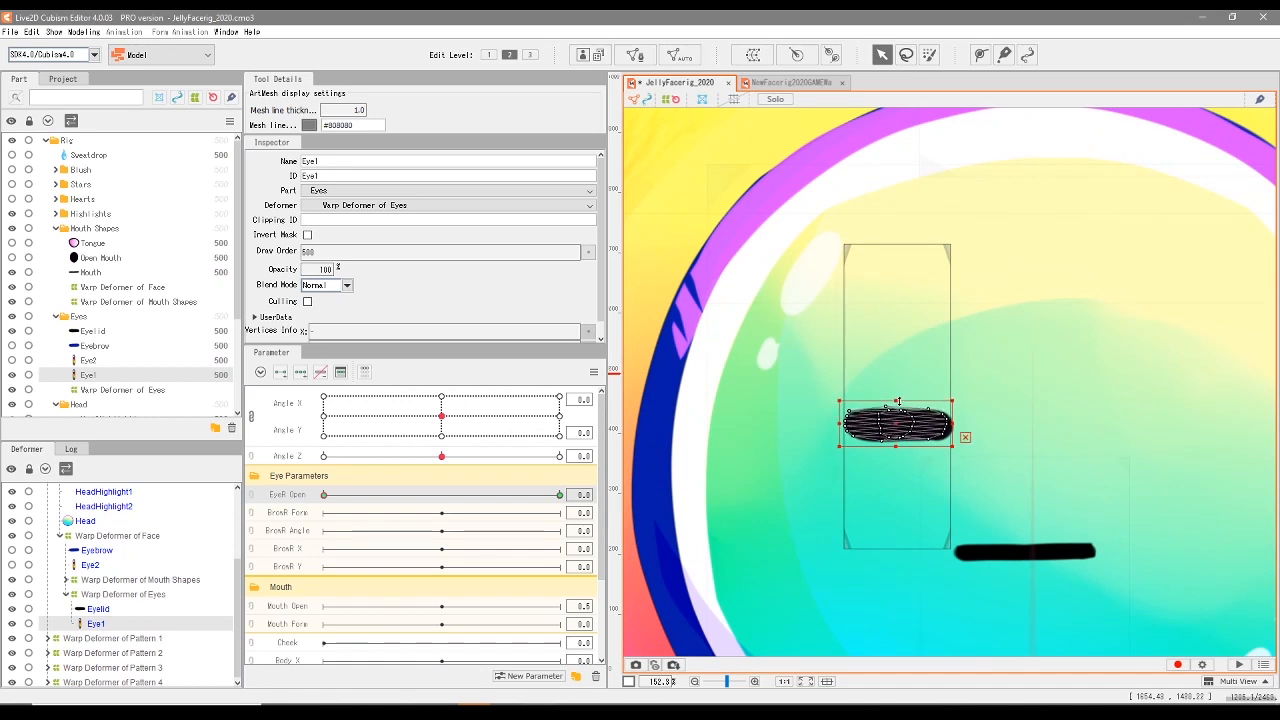
{"action": "left_click_drag", "start_coordinate": [895, 452], "coordinate": [895, 447]}
{"action": "left_click_drag", "start_coordinate": [895, 399], "coordinate": [821, 424]}
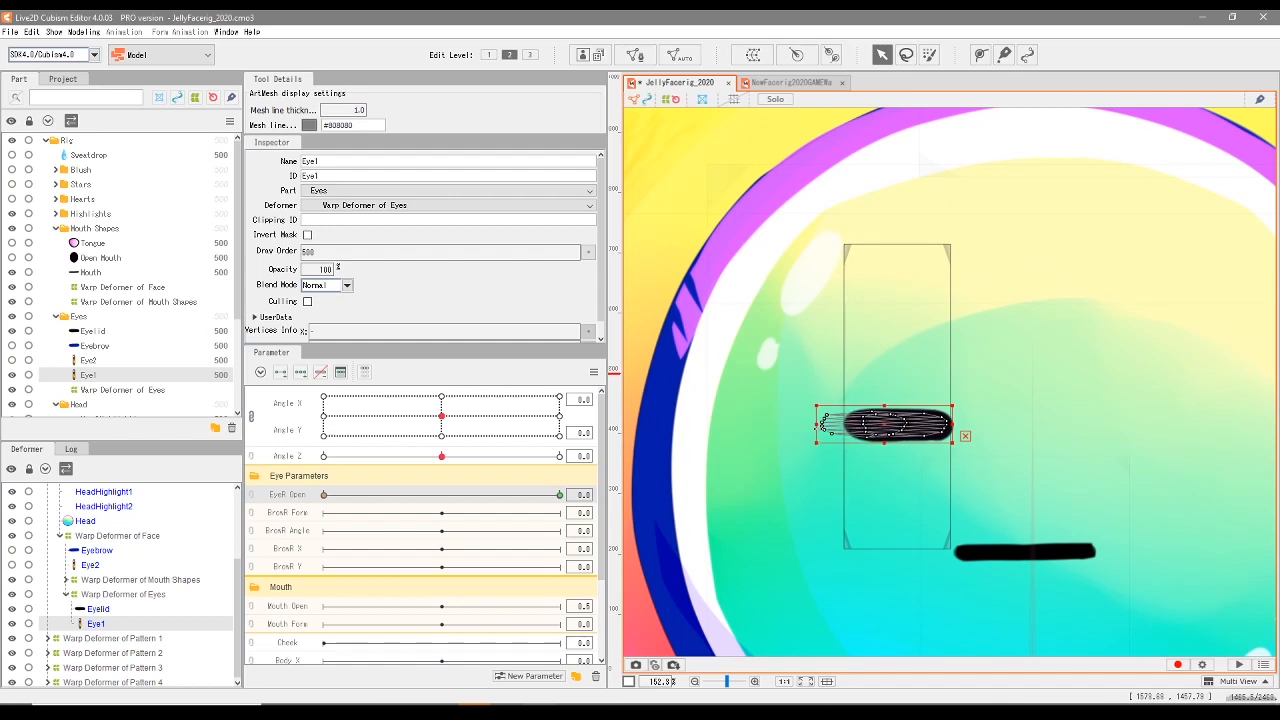
{"action": "left_click_drag", "start_coordinate": [976, 424], "coordinate": [984, 424]}
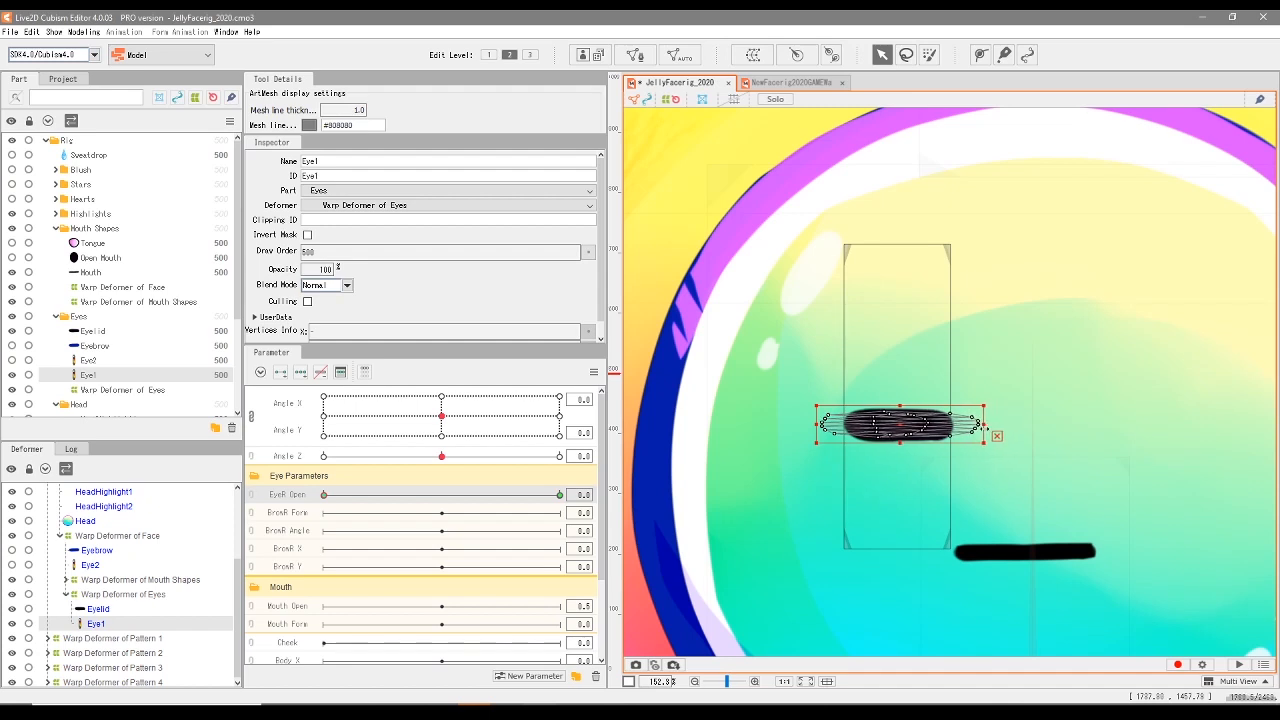
Preview the eye closing across the EyeR Open range, then select the Eyelid mesh and test Angle X/Y
{"action": "left_click_drag", "start_coordinate": [324, 494], "coordinate": [585, 529]}
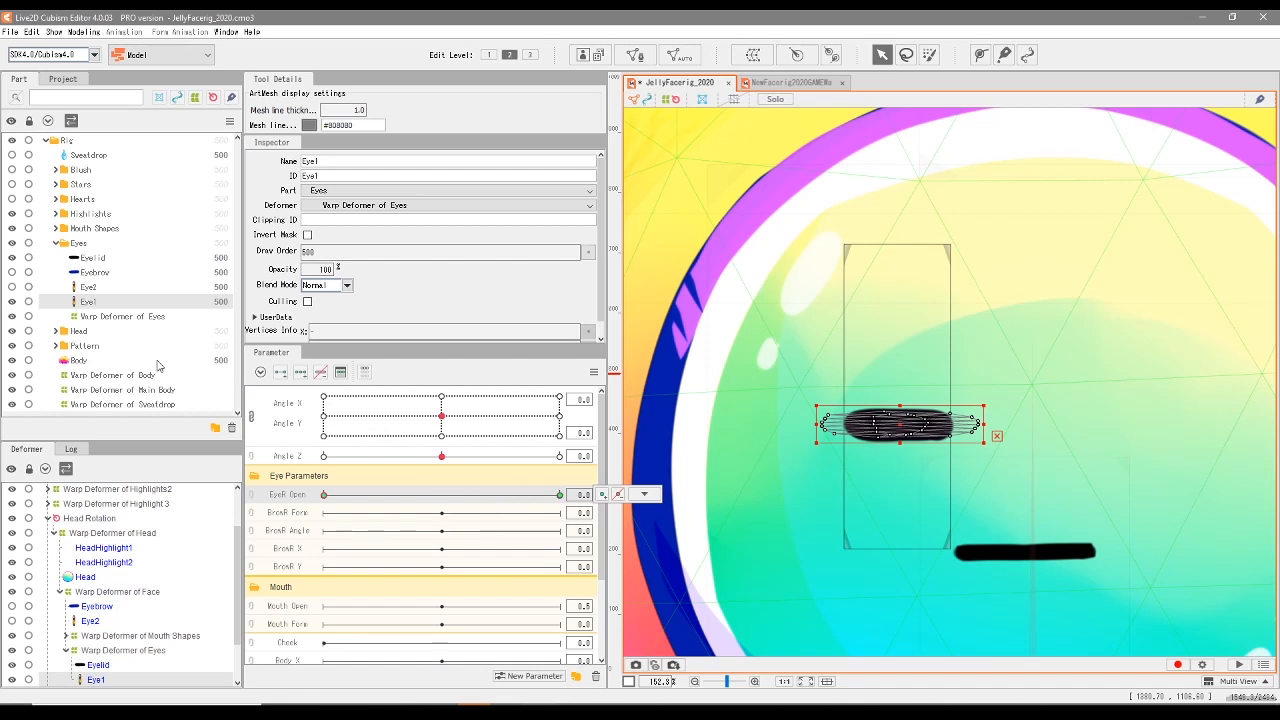
{"action": "left_click", "coordinate": [96, 666]}
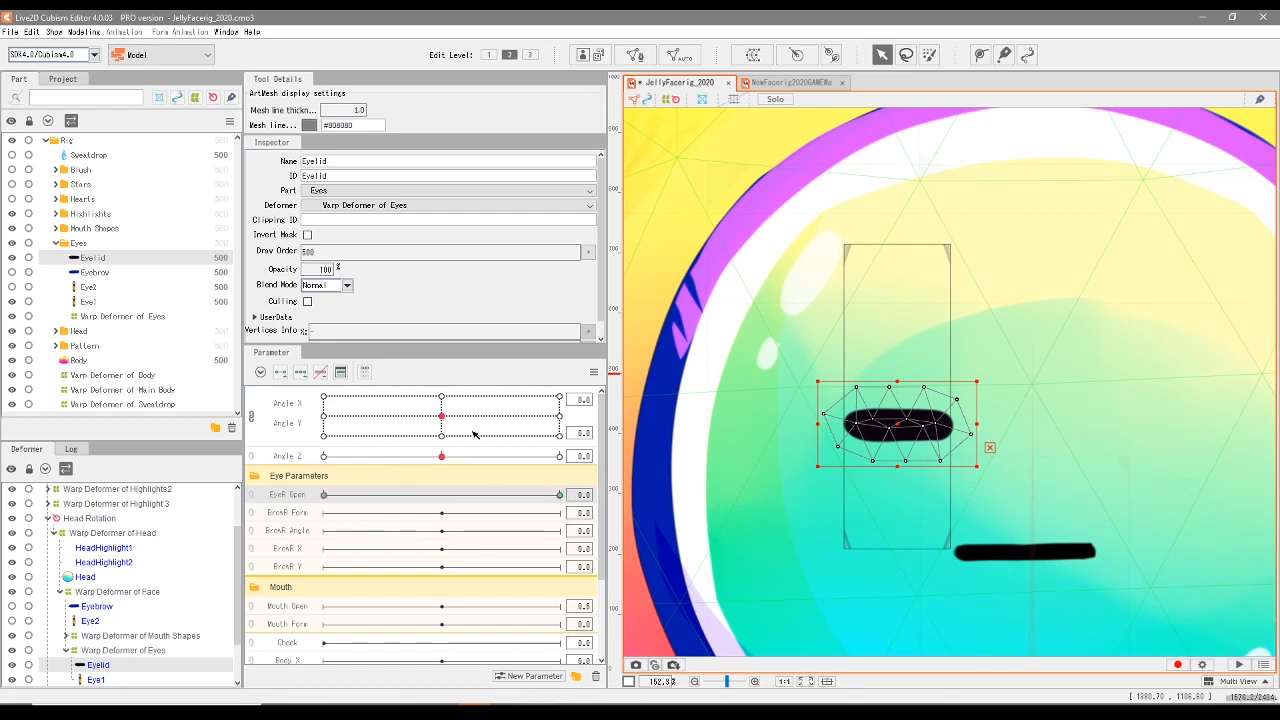
{"action": "mouse_move", "coordinate": [442, 416]}
{"action": "left_mouse_down"}
{"action": "mouse_move", "coordinate": [391, 417]}
{"action": "mouse_move", "coordinate": [446, 416]}
{"action": "left_mouse_up"}
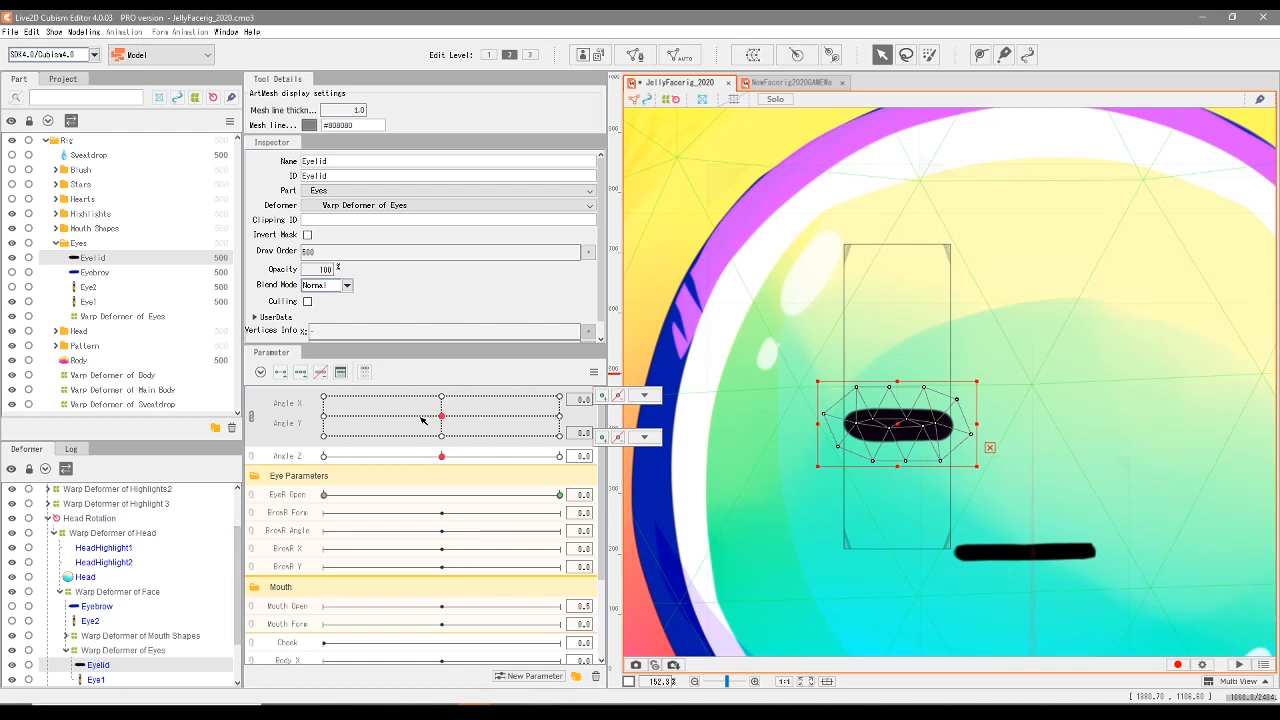
{"action": "left_click", "coordinate": [301, 458]}
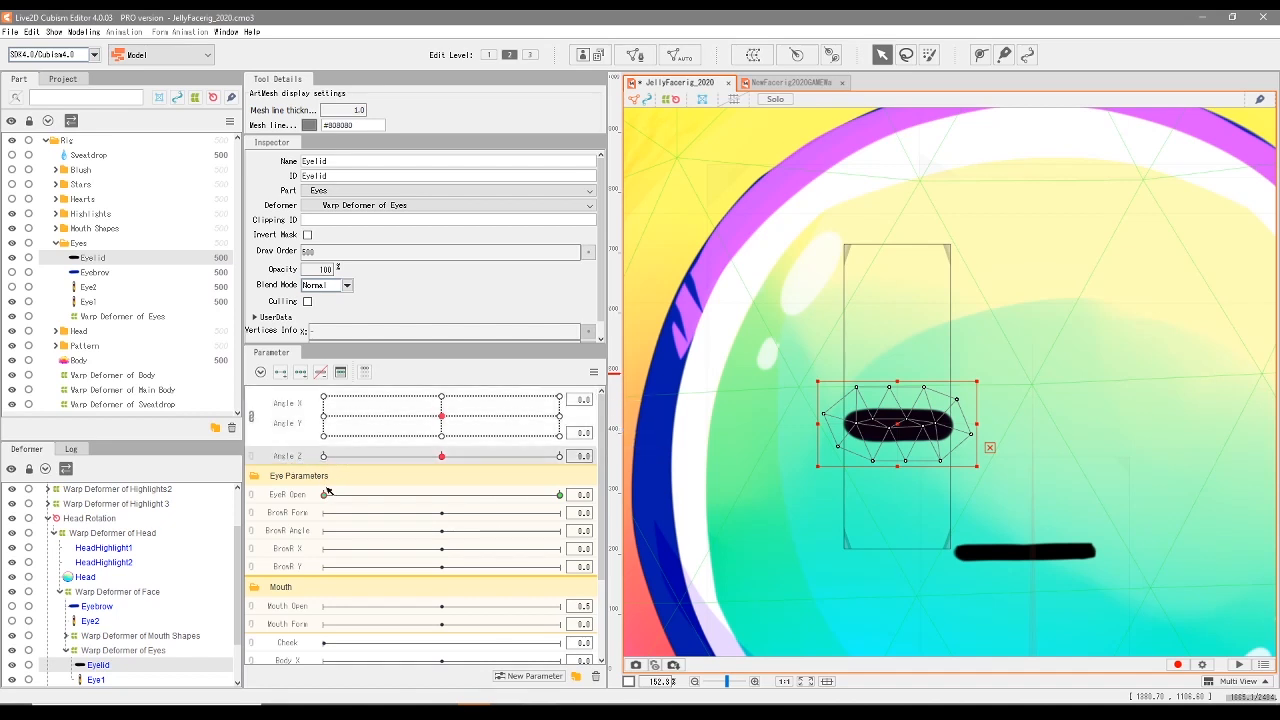
{"action": "left_click", "coordinate": [301, 373]}
{"action": "left_click", "coordinate": [299, 497]}
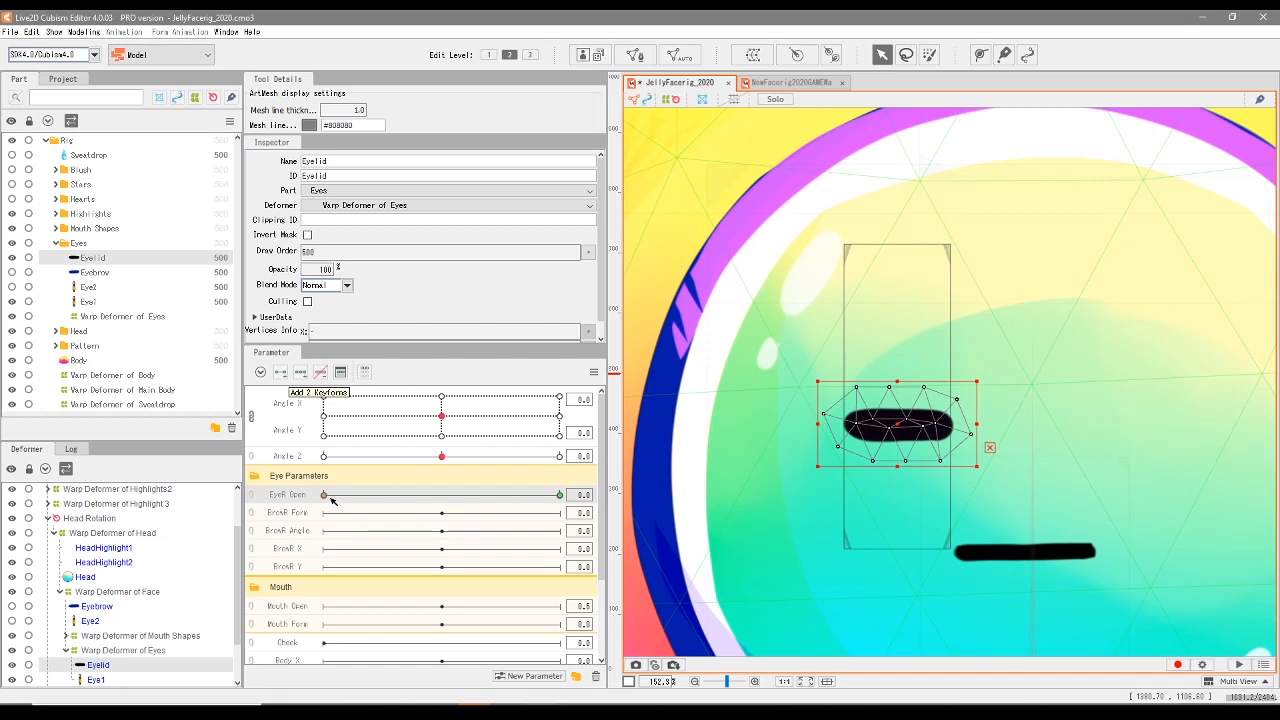
{"action": "left_click_drag", "start_coordinate": [337, 497], "coordinate": [244, 529]}
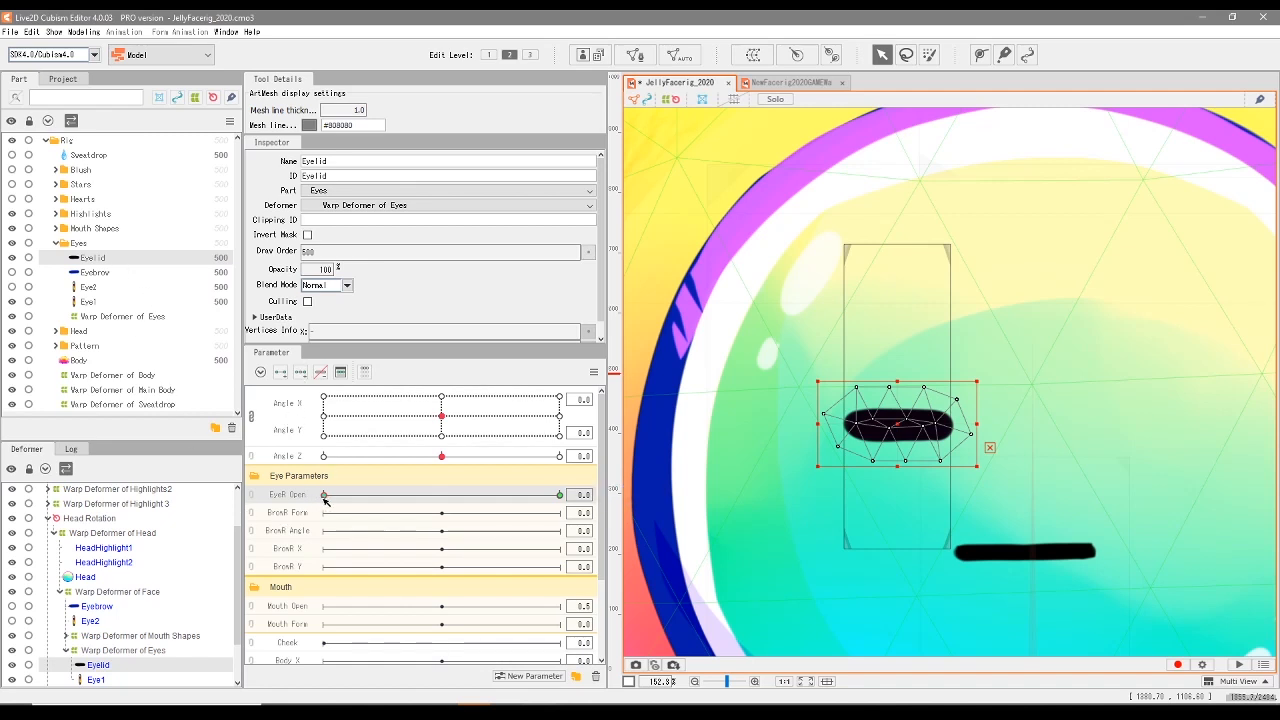
At EyeR Open 1.0, set the Eyelid mesh's opacity to 0%
{"action": "left_click_drag", "start_coordinate": [324, 497], "coordinate": [561, 497]}
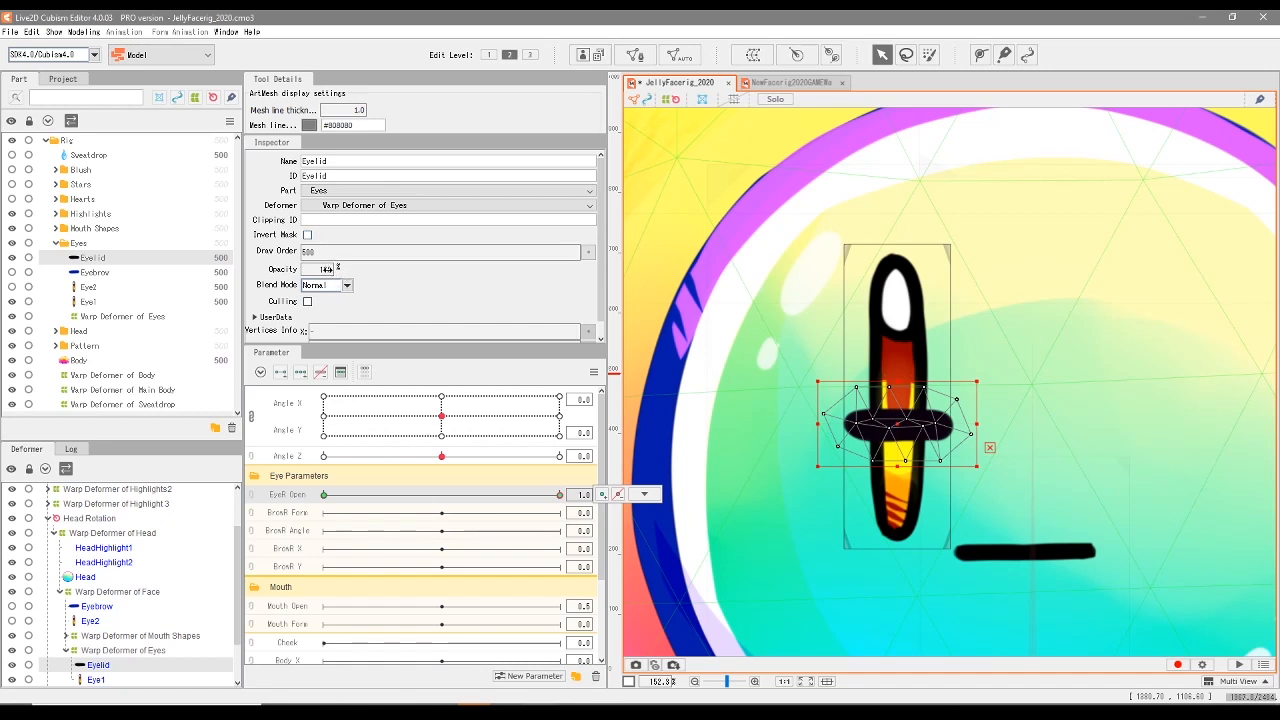
{"action": "left_click_drag", "start_coordinate": [327, 269], "coordinate": [227, 269]}
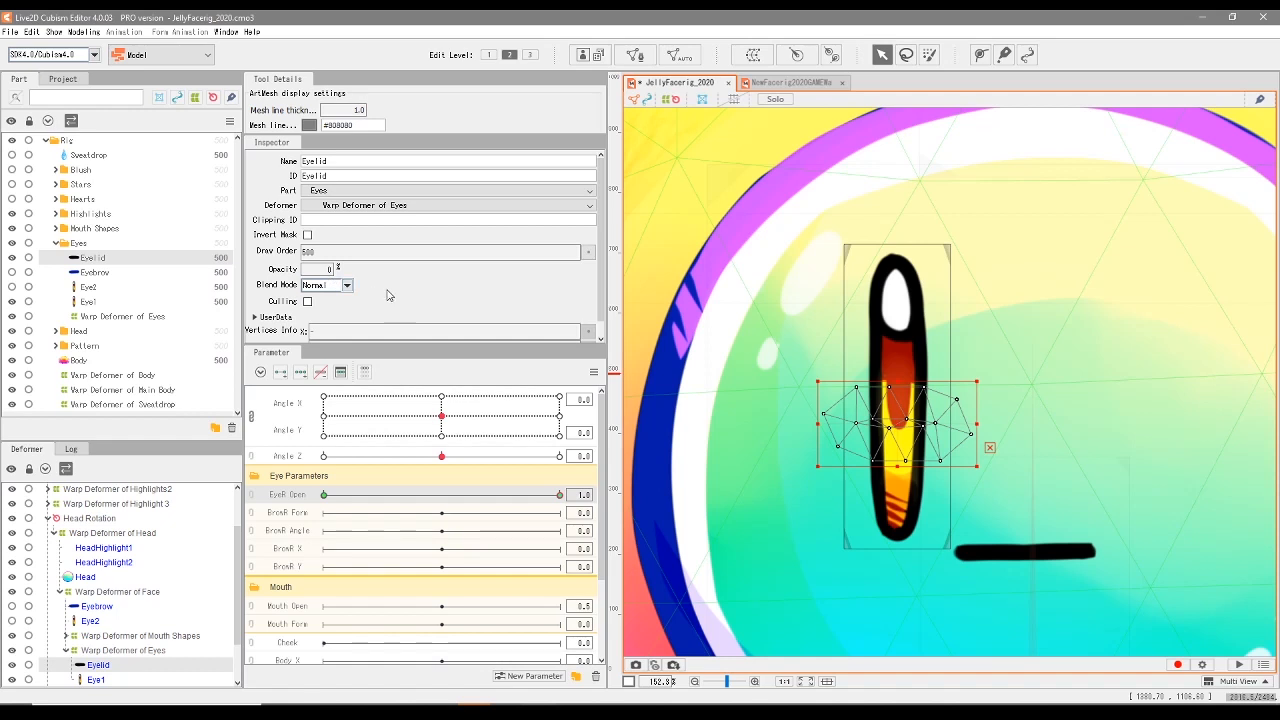
Add an extra EyeR Open key just above 0.0, set the Eyelid's opacity to 0% there, and check the switch
{"action": "left_click_drag", "start_coordinate": [560, 496], "coordinate": [379, 497]}
{"action": "left_click_drag", "start_coordinate": [352, 496], "coordinate": [329, 509]}
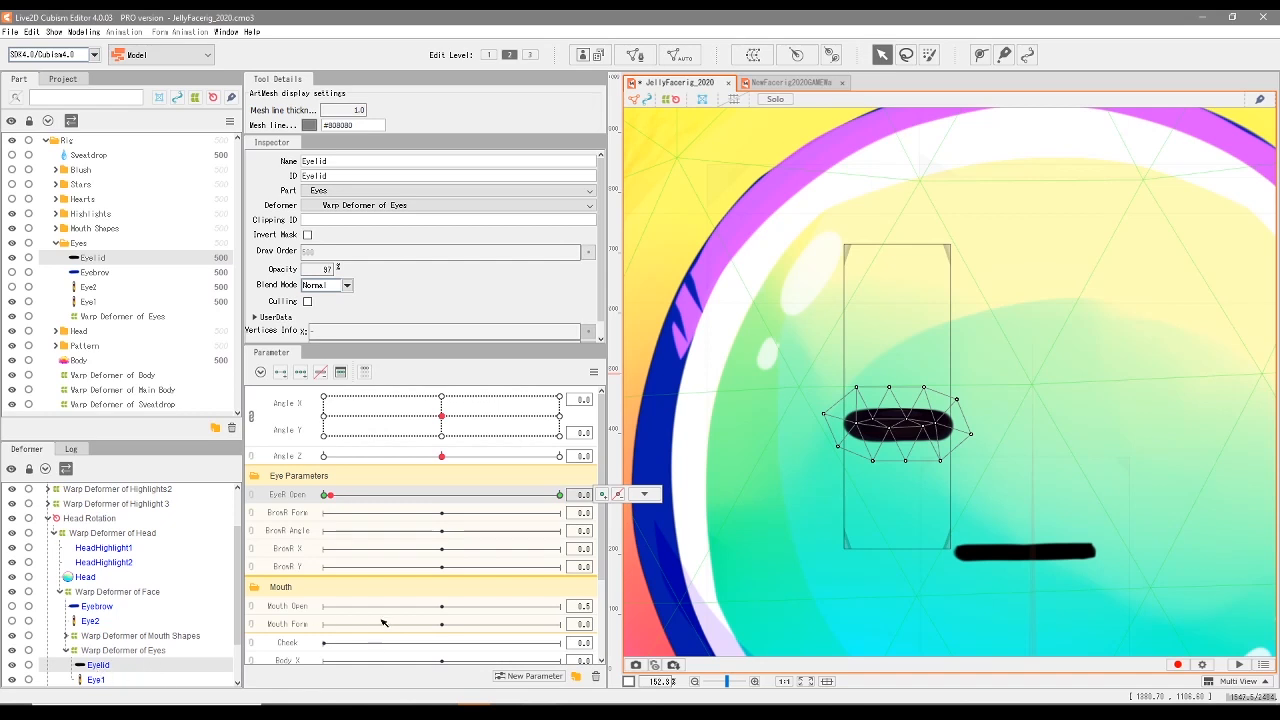
{"action": "left_click", "coordinate": [601, 496]}
{"action": "left_click_drag", "start_coordinate": [328, 272], "coordinate": [328, 370]}
{"action": "mouse_move", "coordinate": [558, 497]}
{"action": "left_mouse_down"}
{"action": "mouse_move", "coordinate": [238, 503]}
{"action": "mouse_move", "coordinate": [522, 514]}
{"action": "mouse_move", "coordinate": [319, 515]}
{"action": "mouse_move", "coordinate": [338, 508]}
{"action": "left_mouse_up"}
{"action": "left_click_drag", "start_coordinate": [328, 497], "coordinate": [325, 498]}
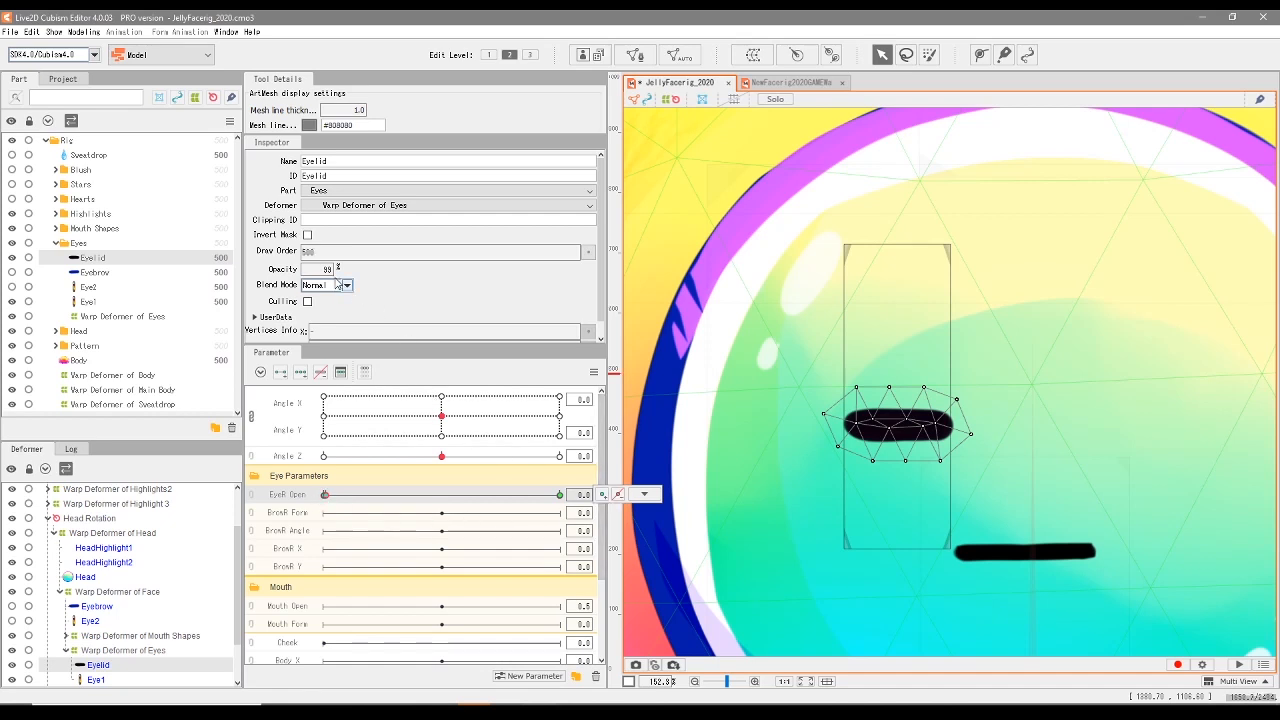
{"action": "left_click_drag", "start_coordinate": [328, 269], "coordinate": [280, 269]}
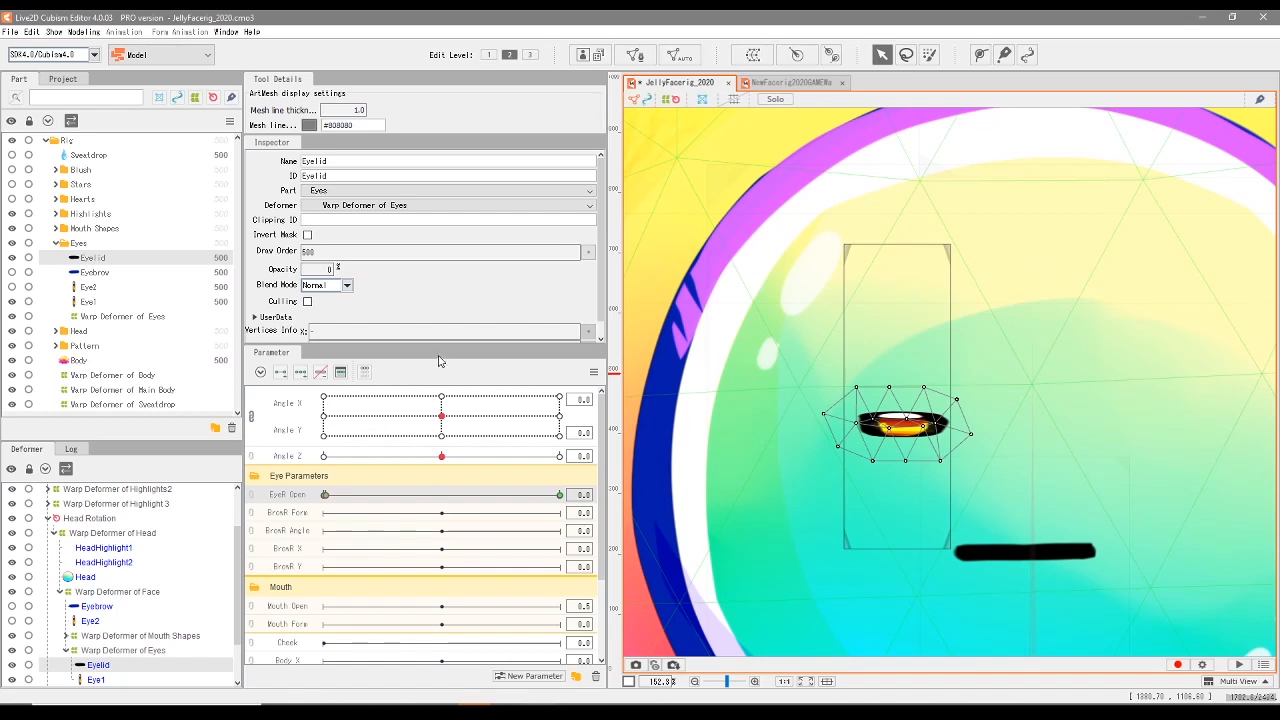
{"action": "left_click_drag", "start_coordinate": [328, 497], "coordinate": [327, 510]}
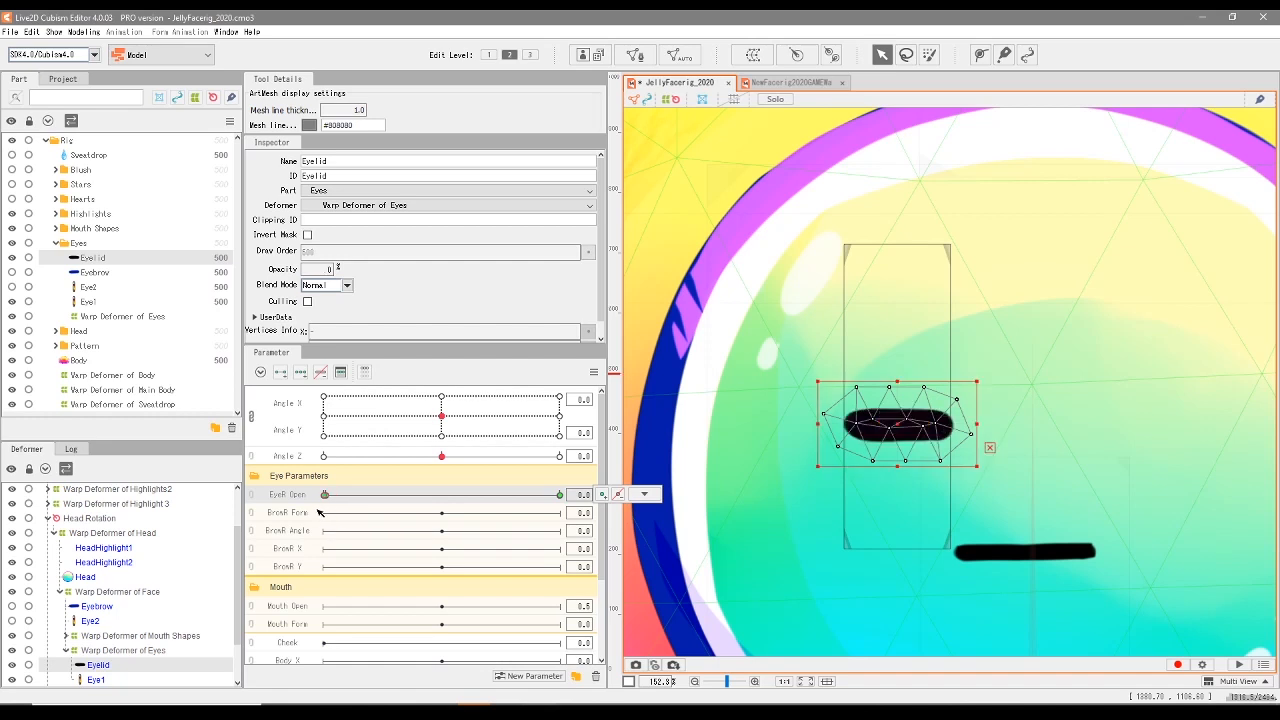
{"action": "mouse_move", "coordinate": [285, 523]}
{"action": "left_mouse_down"}
{"action": "mouse_move", "coordinate": [542, 513]}
{"action": "mouse_move", "coordinate": [304, 519]}
{"action": "left_mouse_up"}
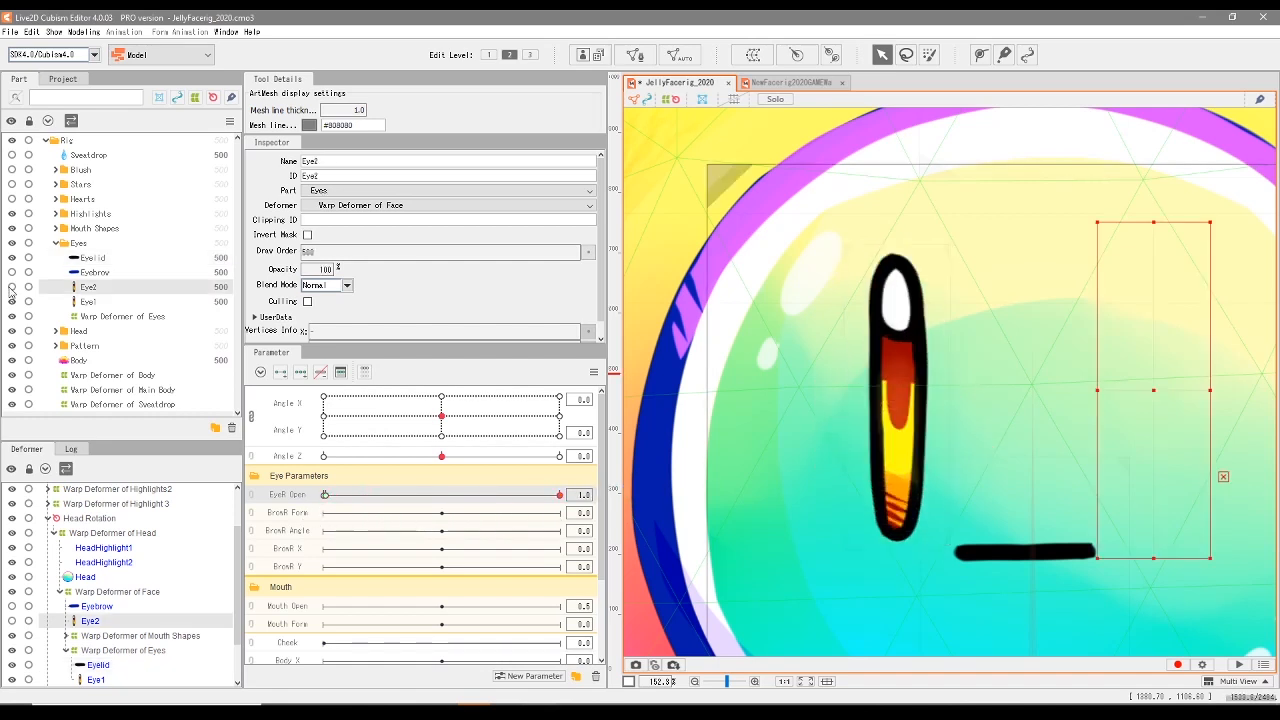
Show the Eye2 mesh and lower its opacity to 21% as a placement guide
{"action": "left_click", "coordinate": [12, 287]}
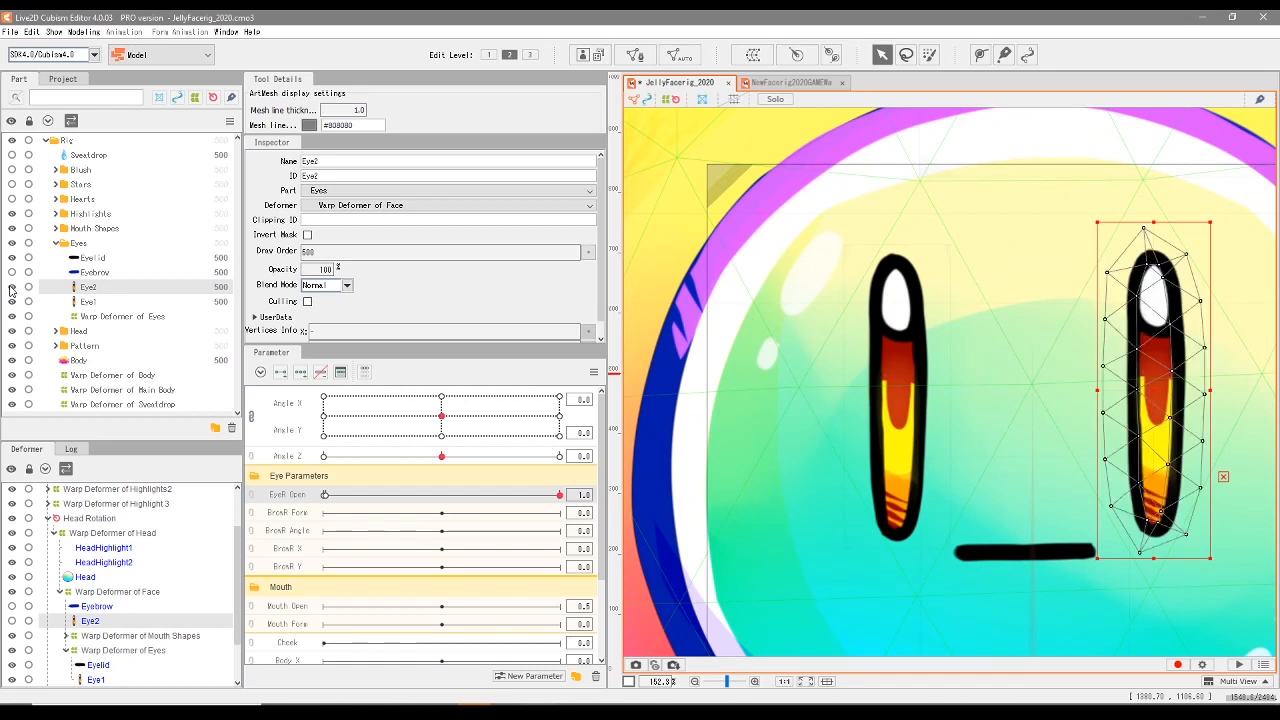
{"action": "scroll", "coordinate": [325, 269], "scroll_direction": "down", "scroll_amount": 7}
{"action": "scroll", "coordinate": [318, 269], "scroll_direction": "down", "scroll_amount": 7}
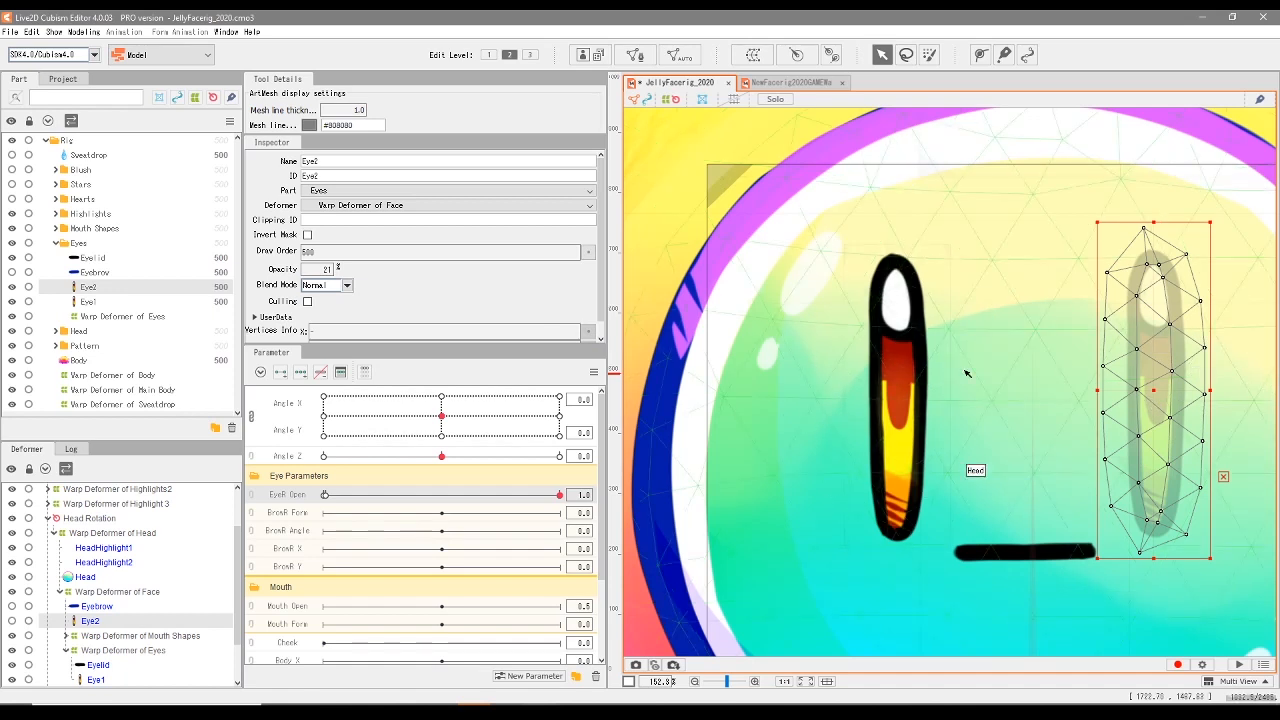
Copy the Eyes part together with its child objects and paste the copy
{"action": "left_click", "coordinate": [56, 243]}
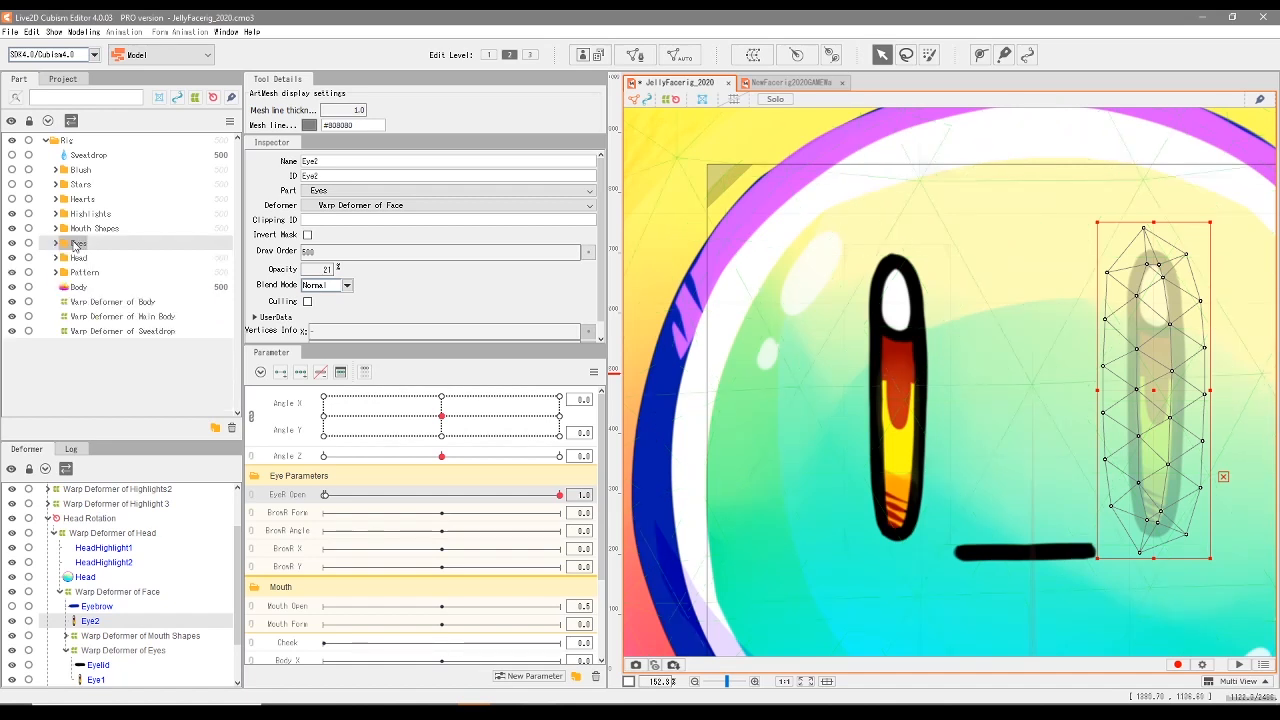
{"action": "left_click", "coordinate": [79, 244]}
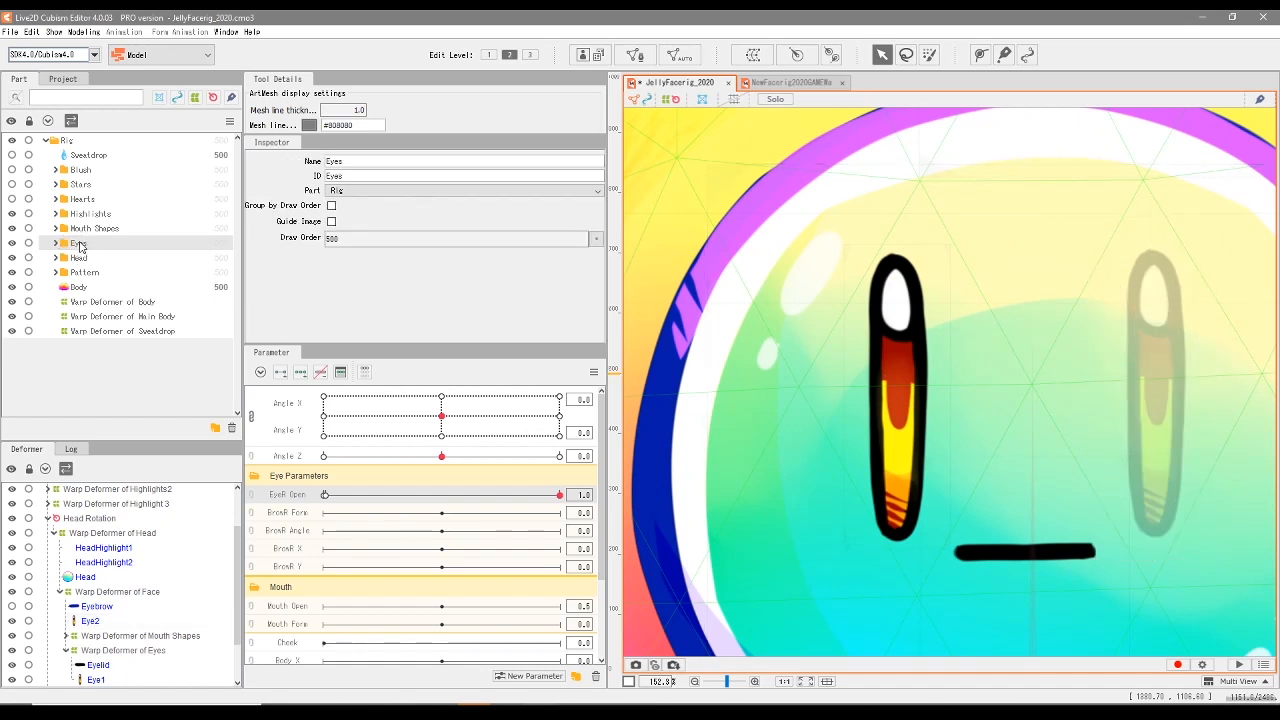
{"action": "right_click", "coordinate": [81, 247]}
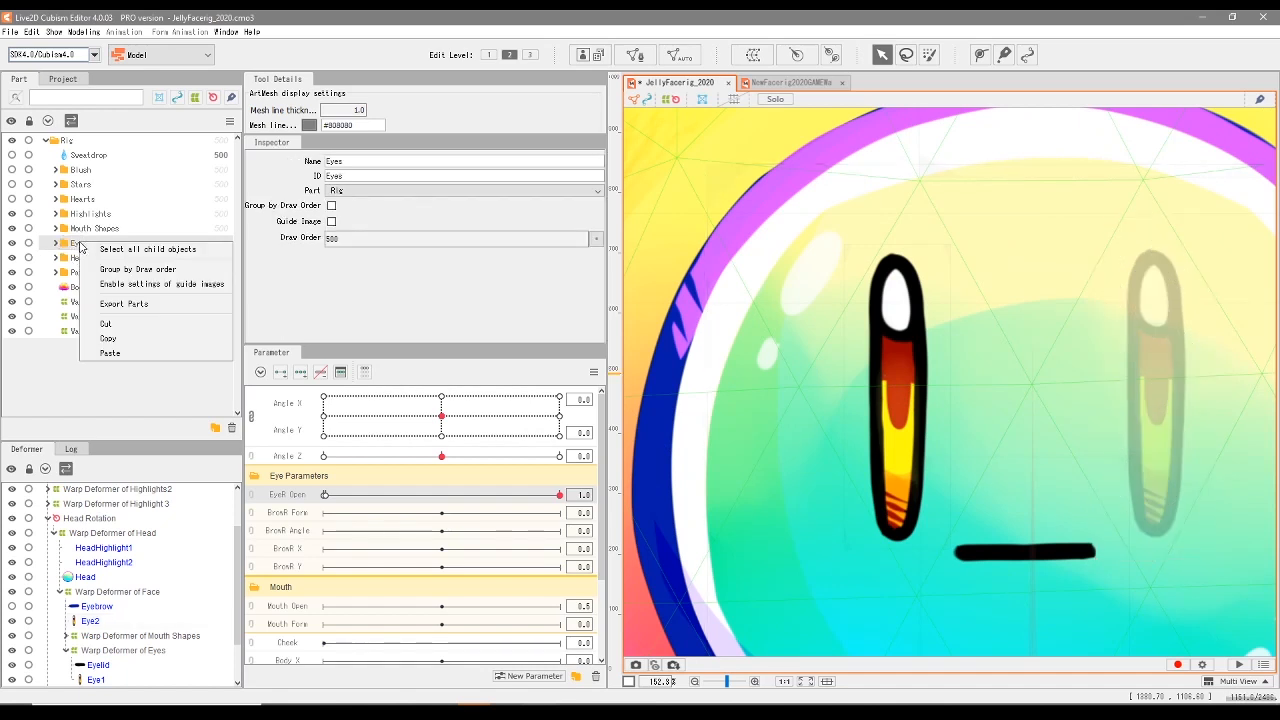
{"action": "left_click", "coordinate": [110, 339]}
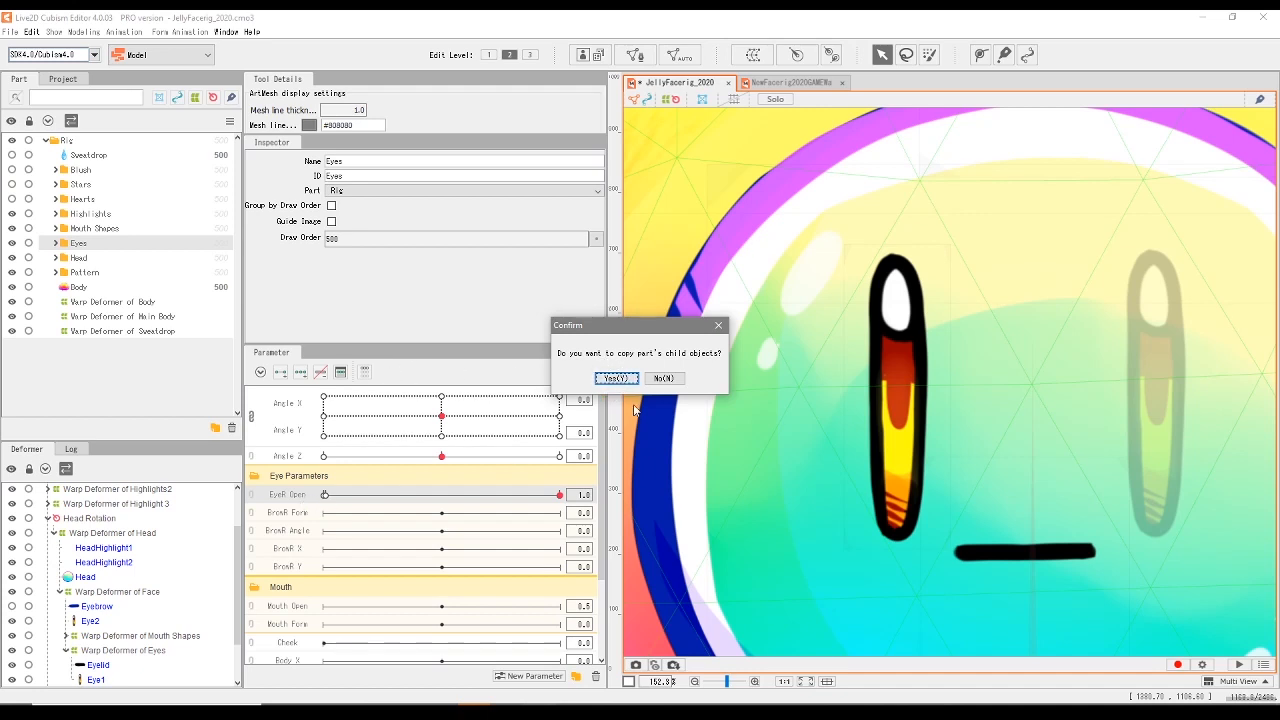
{"action": "left_click", "coordinate": [616, 378]}
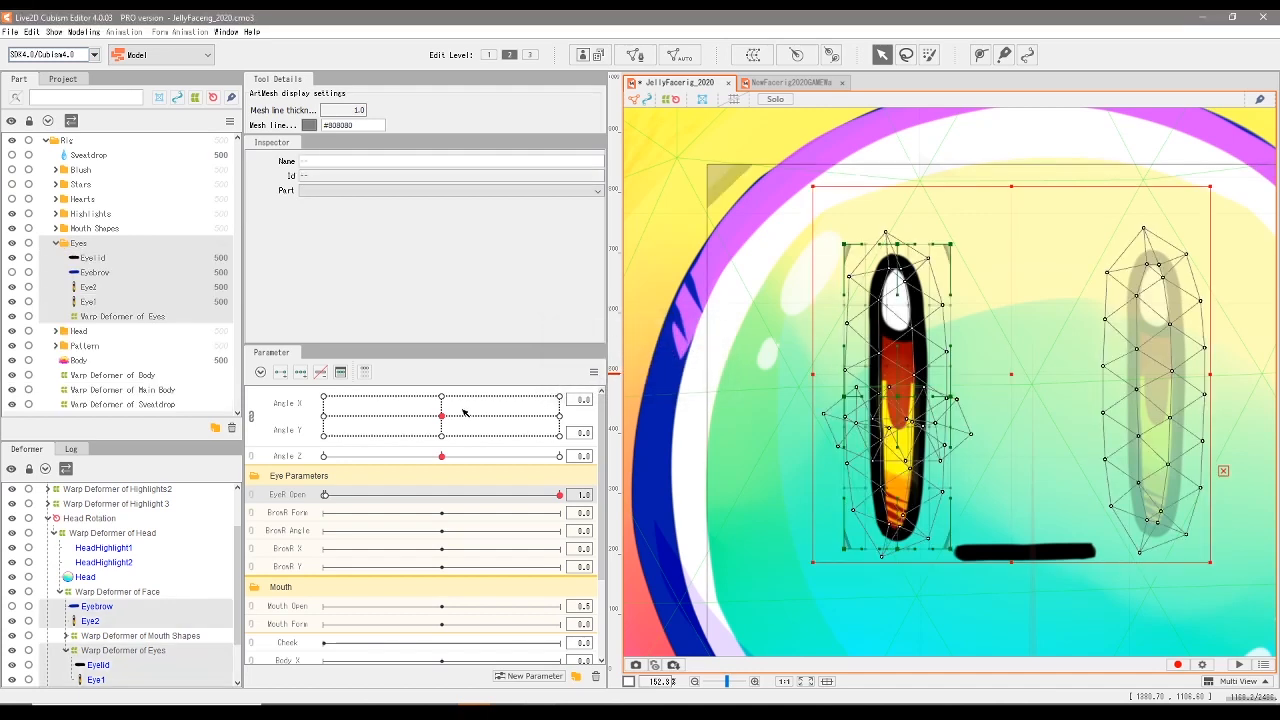
{"action": "left_click", "coordinate": [55, 245]}
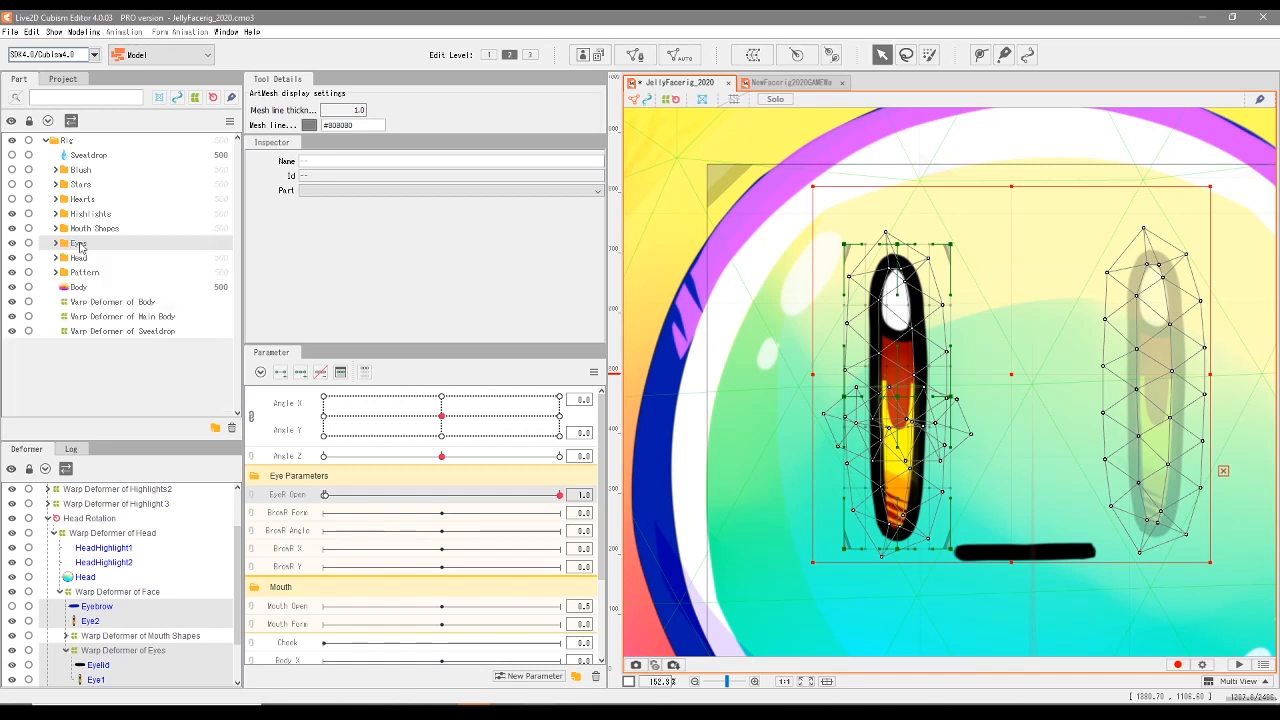
{"action": "left_click", "coordinate": [80, 247]}
{"action": "right_click", "coordinate": [86, 245]}
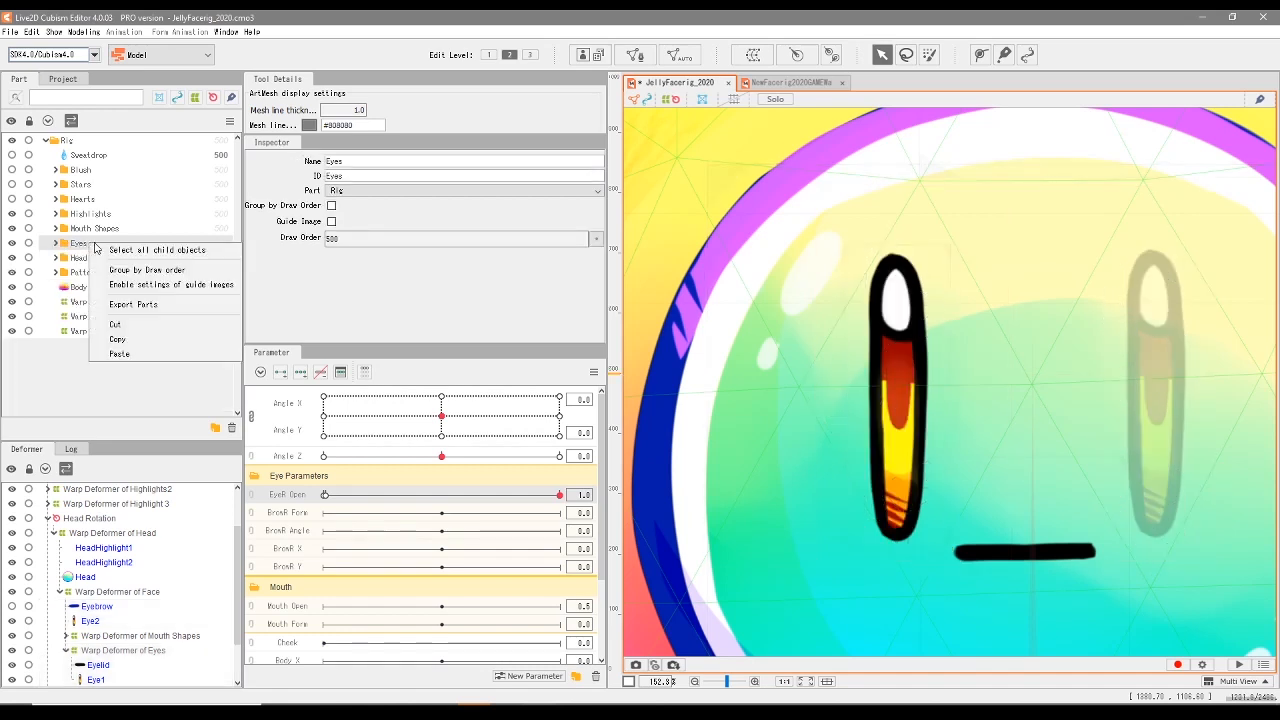
{"action": "left_click", "coordinate": [143, 363]}
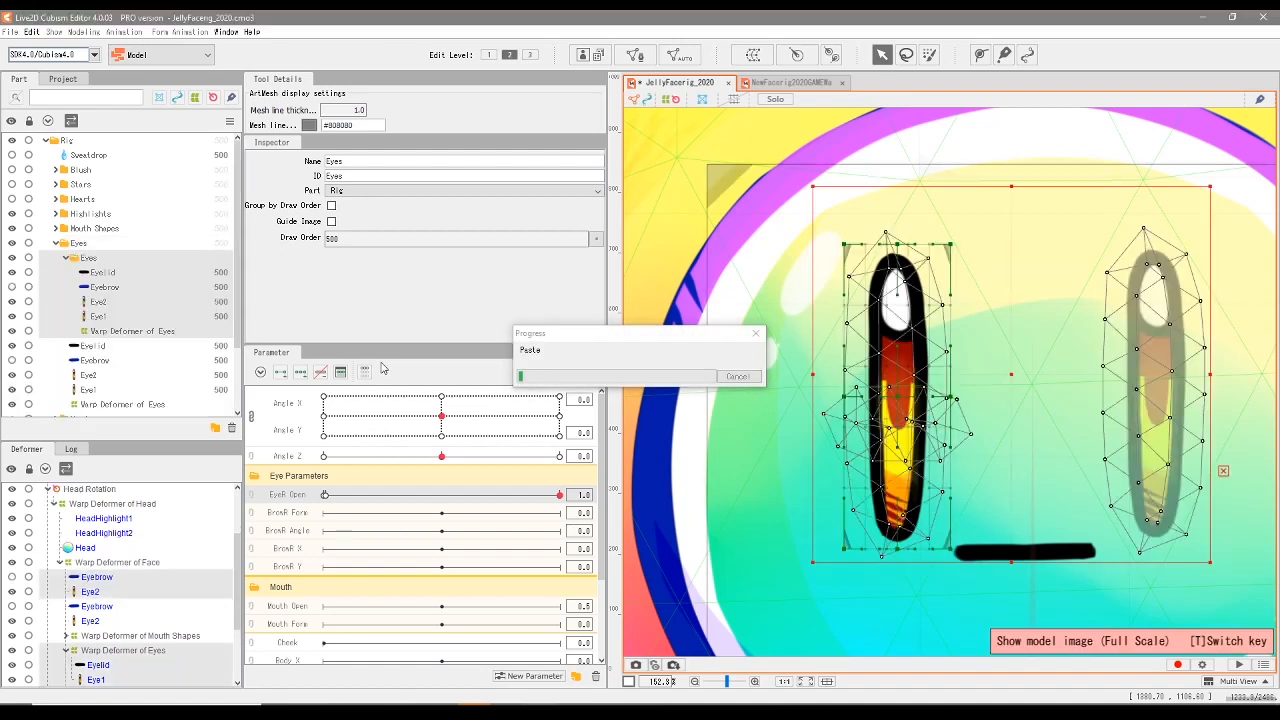
Rename the pasted Eyes part as Eyes2 and place it directly under Rig
{"action": "left_click", "coordinate": [92, 260]}
{"action": "double_click", "coordinate": [93, 261]}
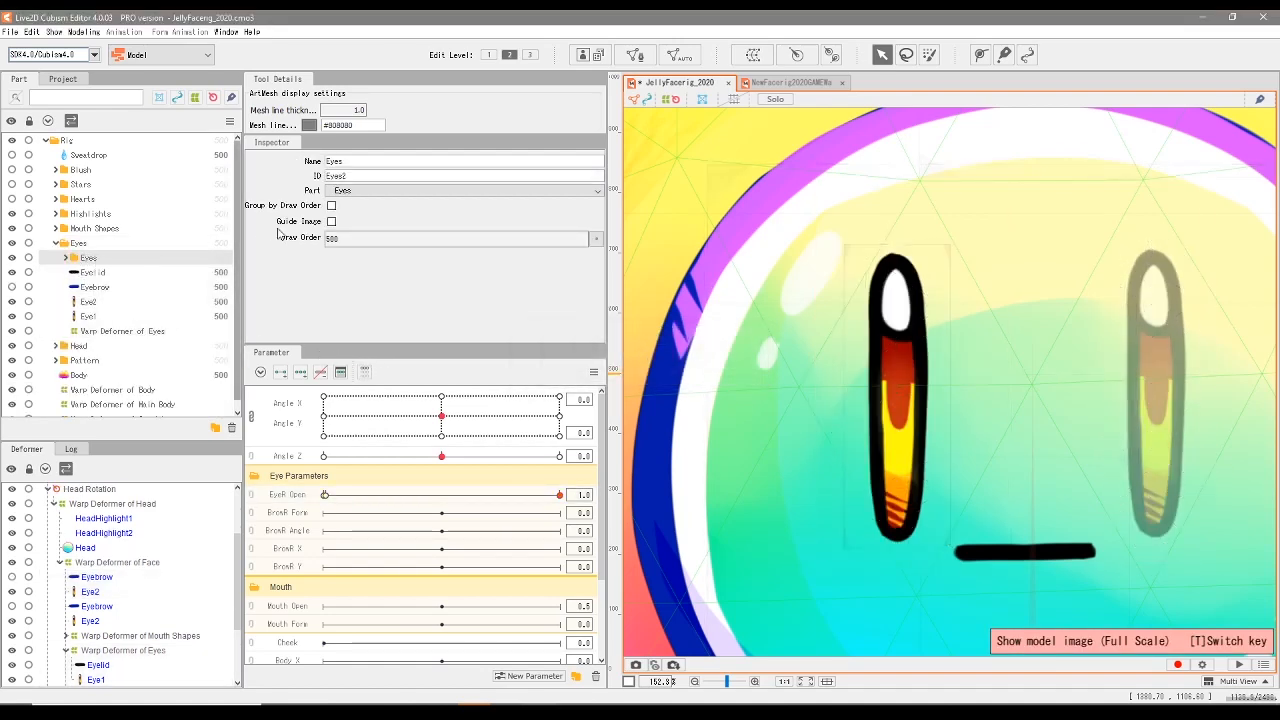
{"action": "double_click", "coordinate": [92, 260]}
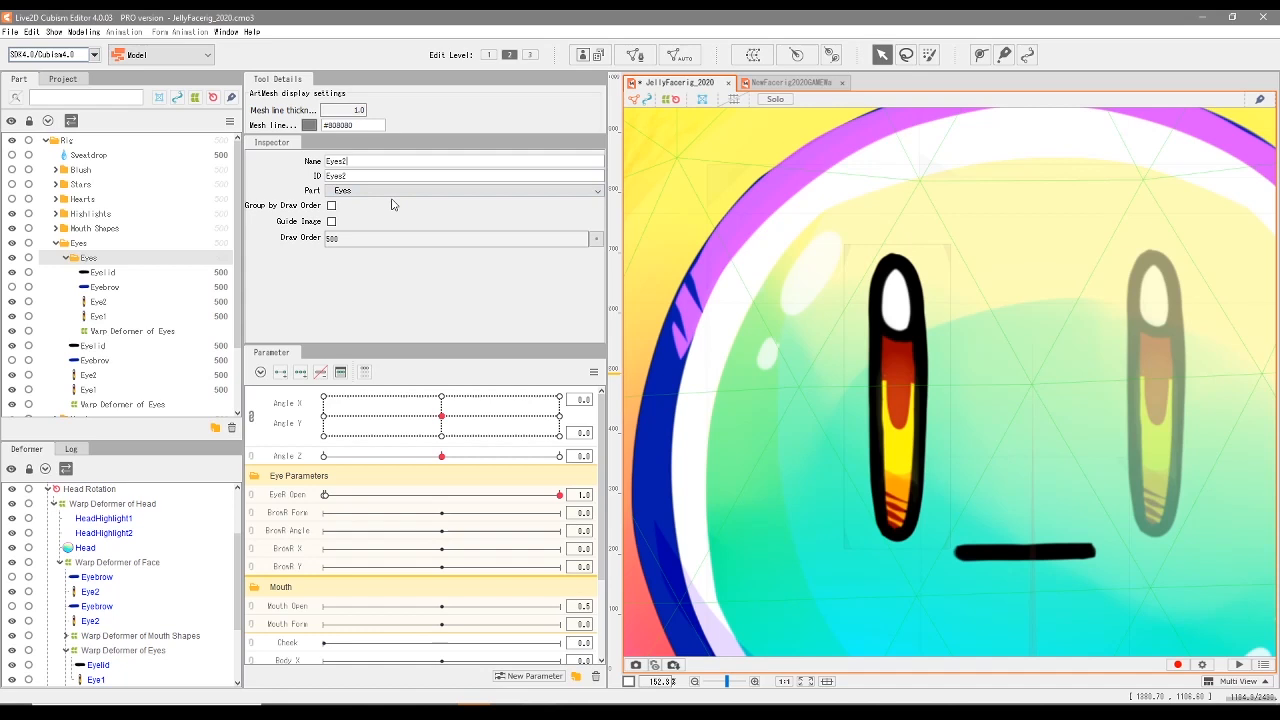
{"action": "key", "text": "Return"}
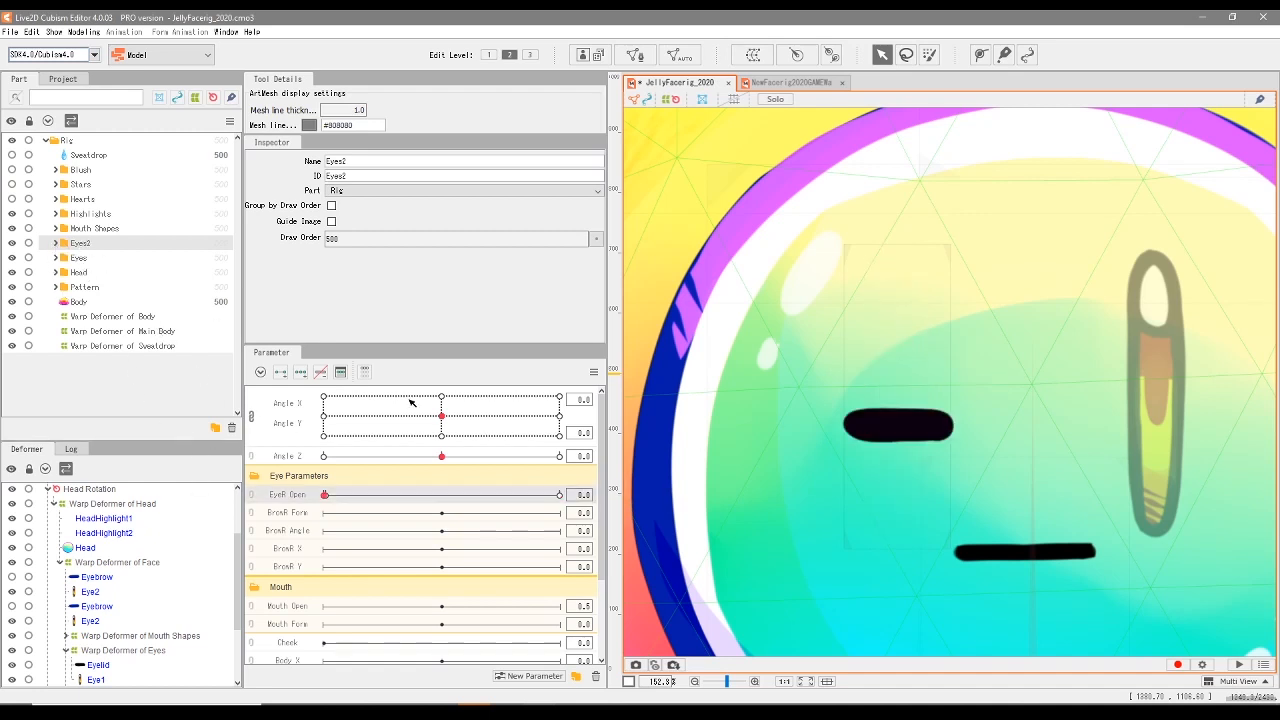
Select all objects in Eyes2 and move them horizontally over the faded Eye2 guide, then set EyeR Open to 1.0
{"action": "left_click", "coordinate": [56, 243]}
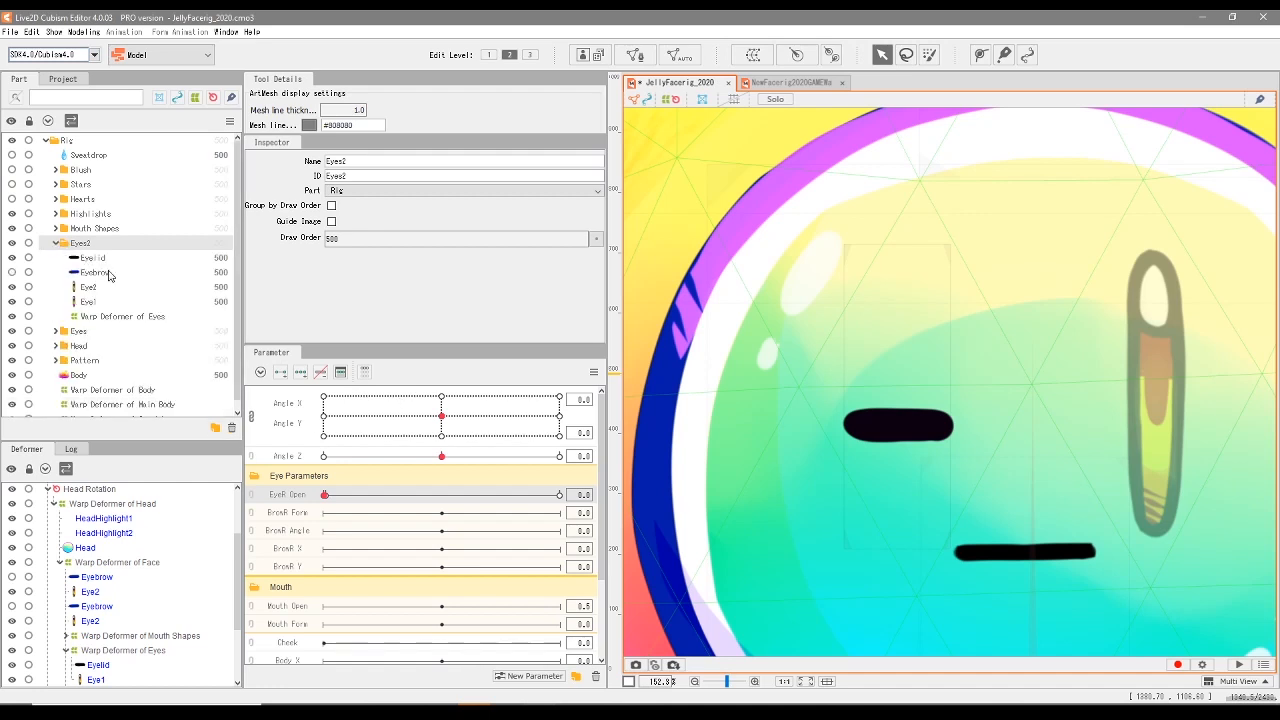
{"action": "left_click", "coordinate": [93, 259]}
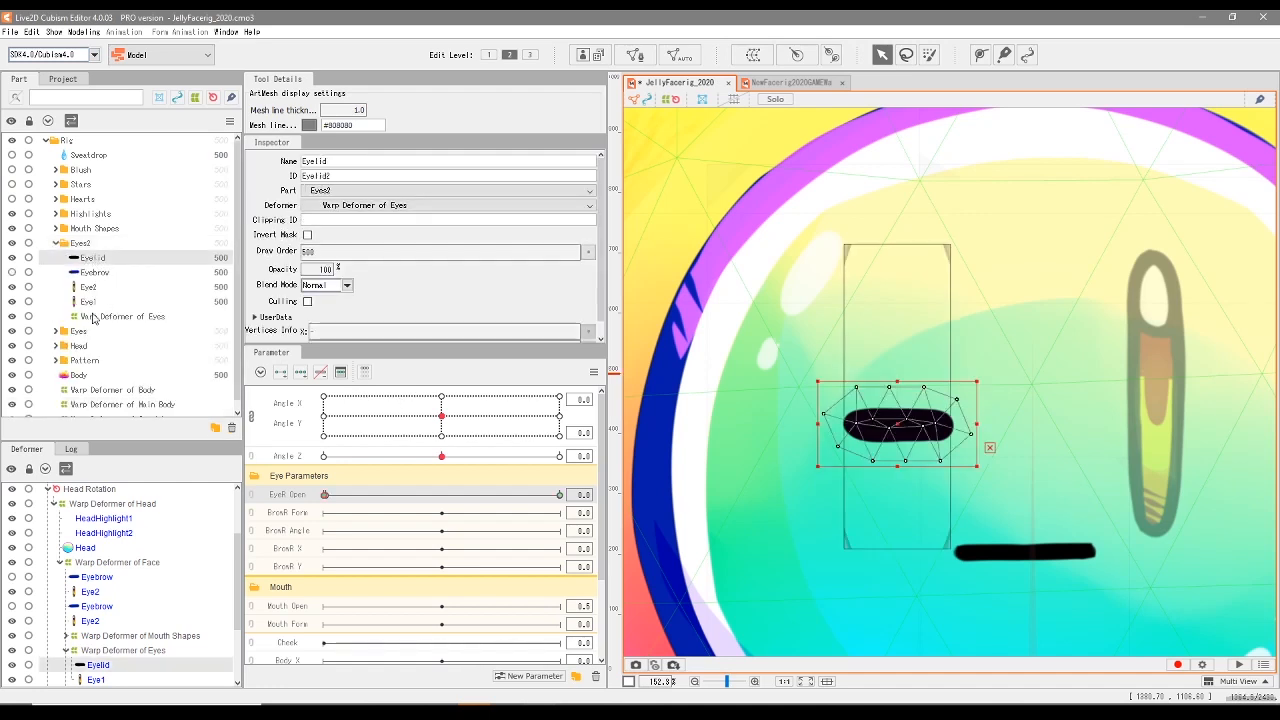
{"action": "left_click", "coordinate": [108, 317], "text": "shift"}
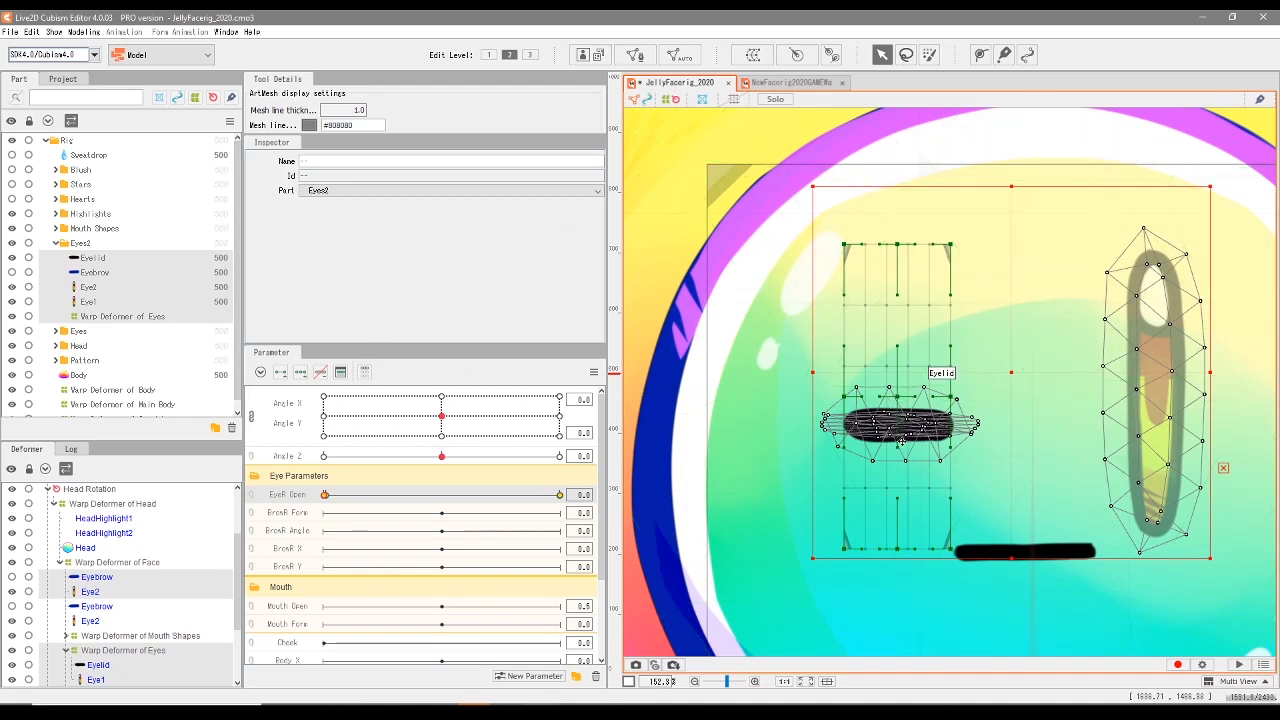
{"action": "scroll", "coordinate": [858, 428], "scroll_direction": "up", "scroll_amount": 2}
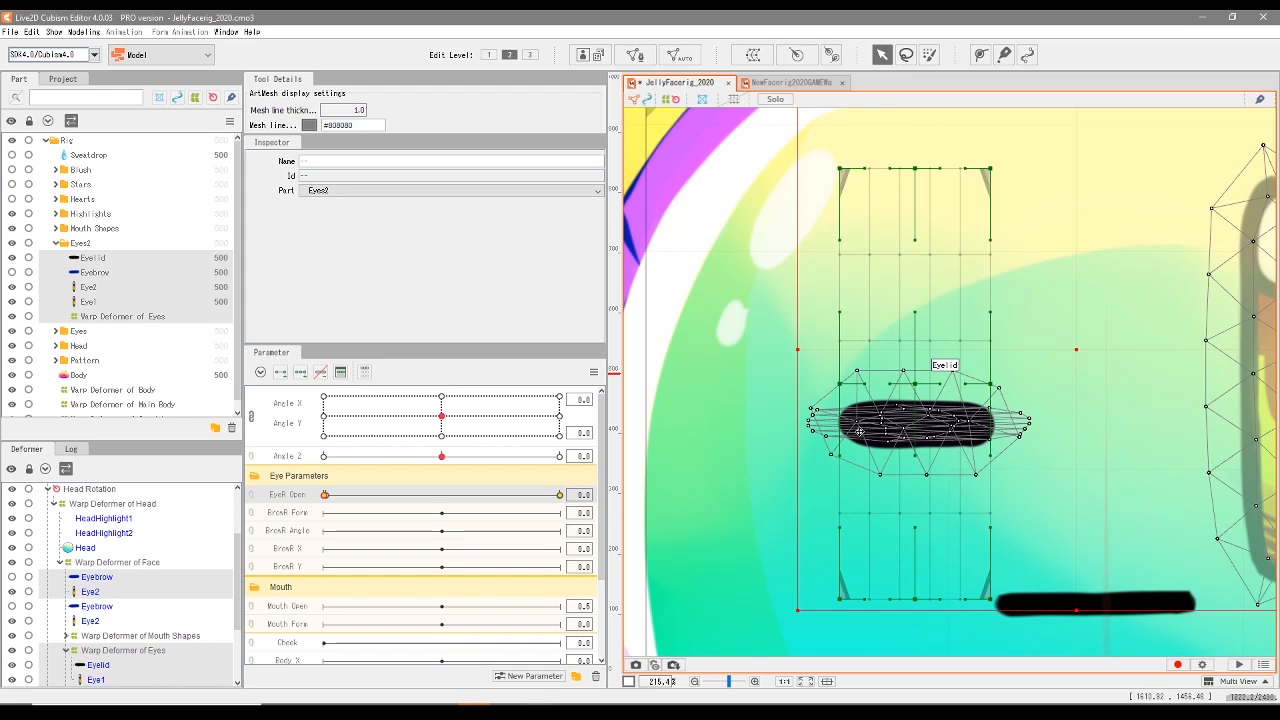
{"action": "scroll", "coordinate": [858, 431], "scroll_direction": "down", "scroll_amount": 2}
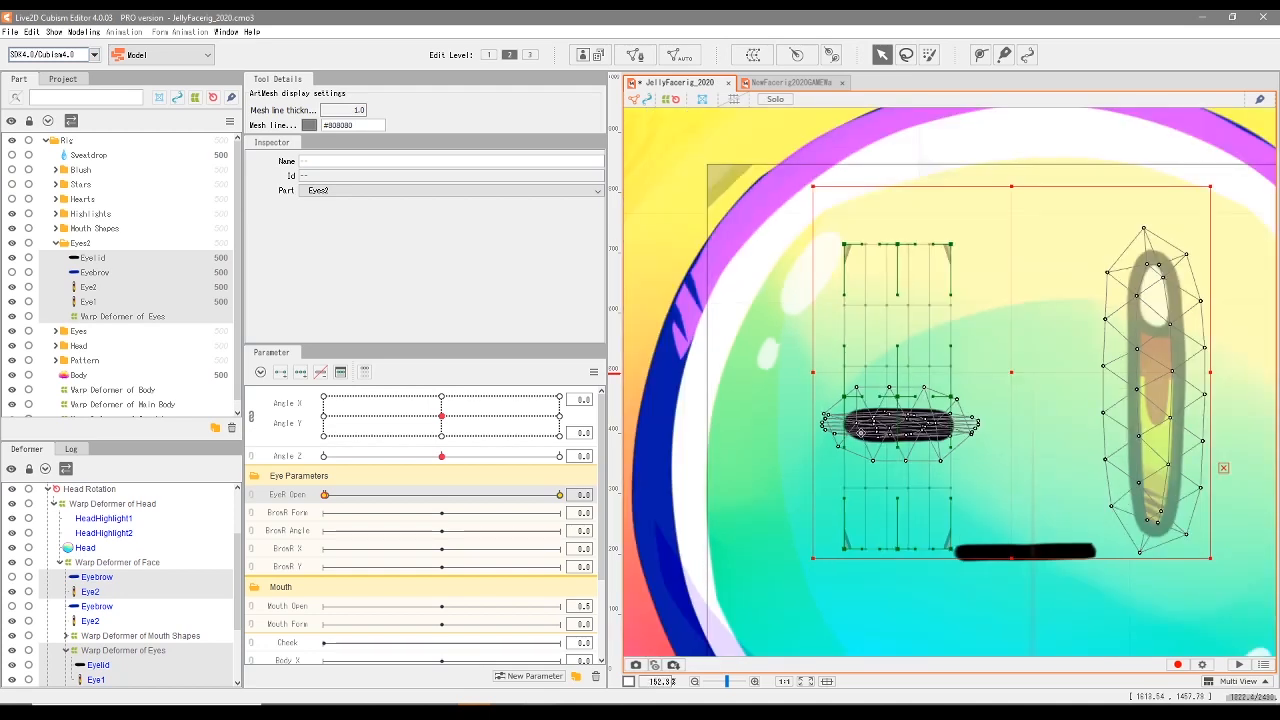
{"action": "left_click_drag", "start_coordinate": [859, 432], "coordinate": [1114, 433]}
{"action": "left_click_drag", "start_coordinate": [325, 495], "coordinate": [645, 508]}
Delete the redundant Eye2 meshes from both the Eyes2 and Eyes parts
{"action": "scroll", "coordinate": [862, 546], "scroll_direction": "down", "scroll_amount": 2}
{"action": "left_click", "coordinate": [88, 288]}
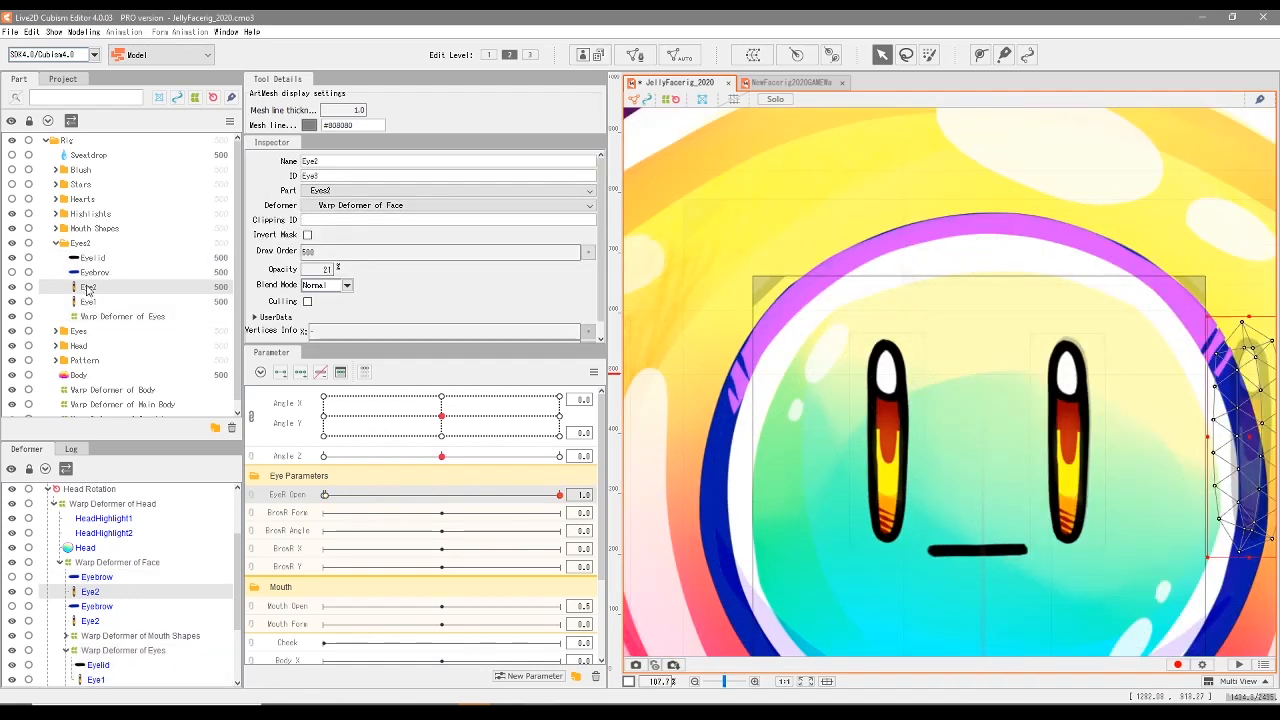
{"action": "left_click", "coordinate": [231, 428]}
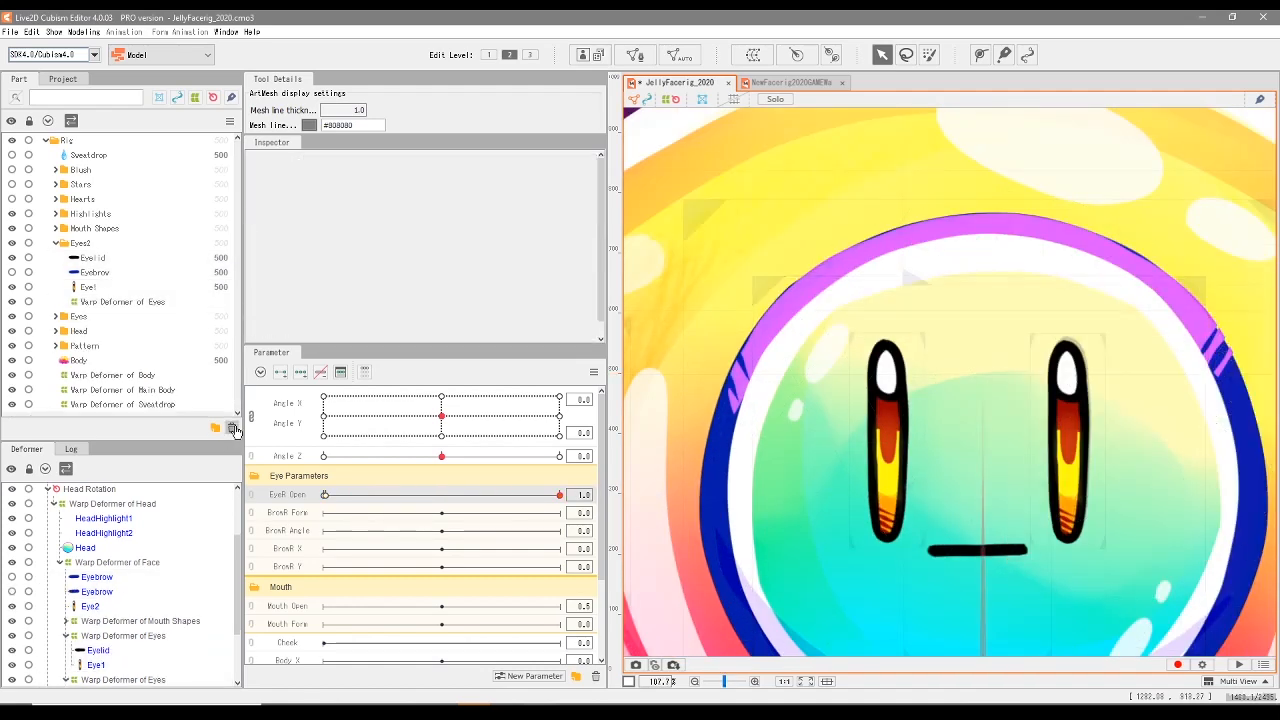
{"action": "left_click", "coordinate": [56, 316]}
{"action": "left_click", "coordinate": [88, 361]}
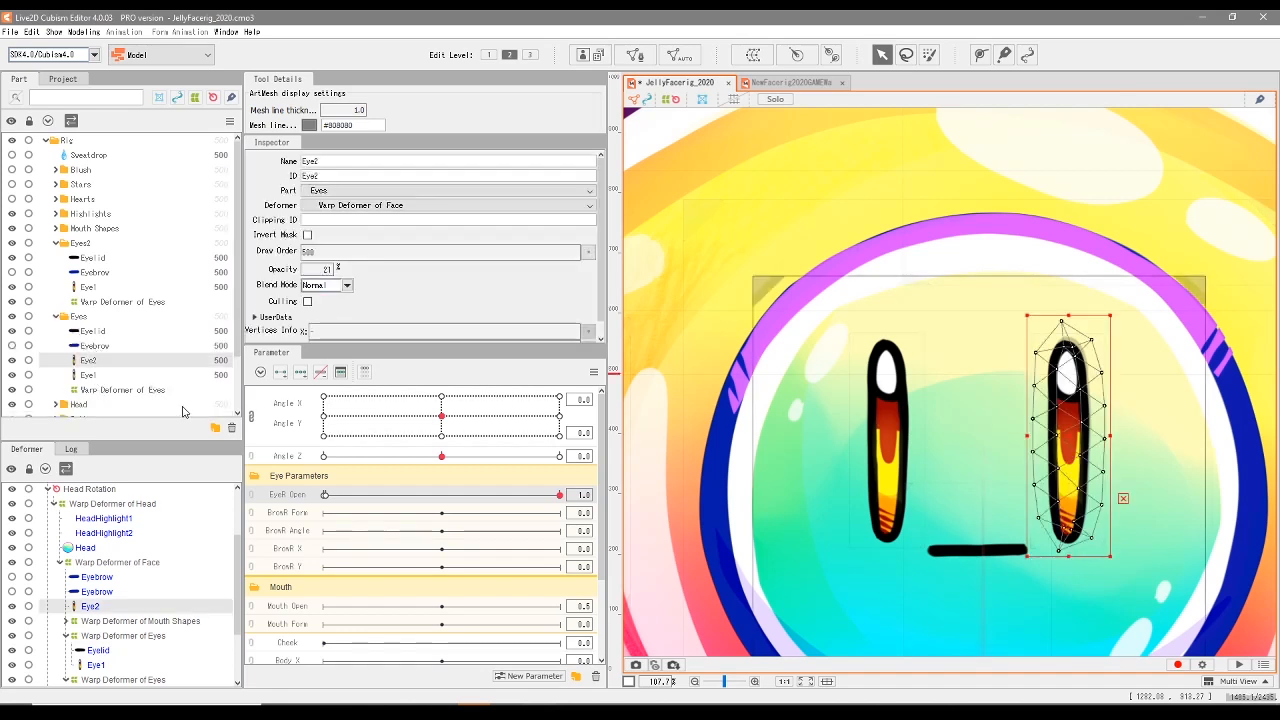
{"action": "left_click", "coordinate": [231, 428]}
Collapse the eye parts and preview both eyes across the EyeR Open range
{"action": "left_click_drag", "start_coordinate": [243, 555], "coordinate": [565, 540]}
{"action": "left_click", "coordinate": [56, 243]}
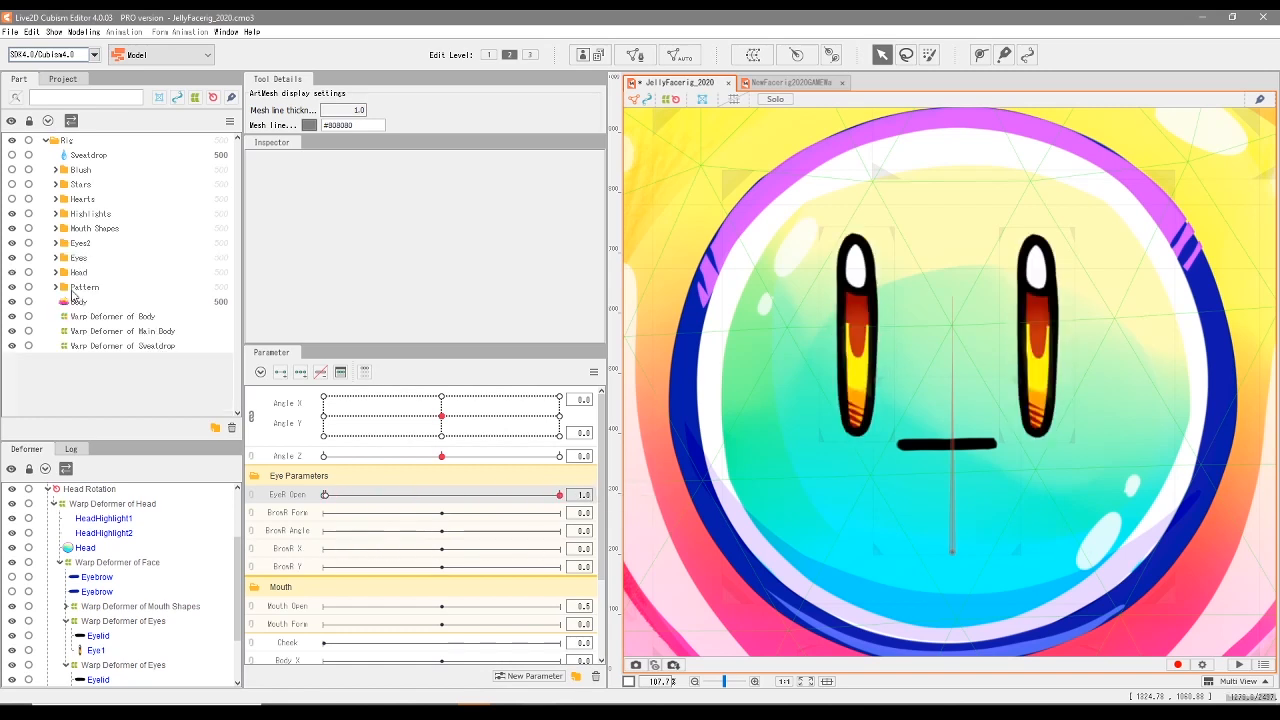
{"action": "left_click_drag", "start_coordinate": [324, 496], "coordinate": [565, 520]}
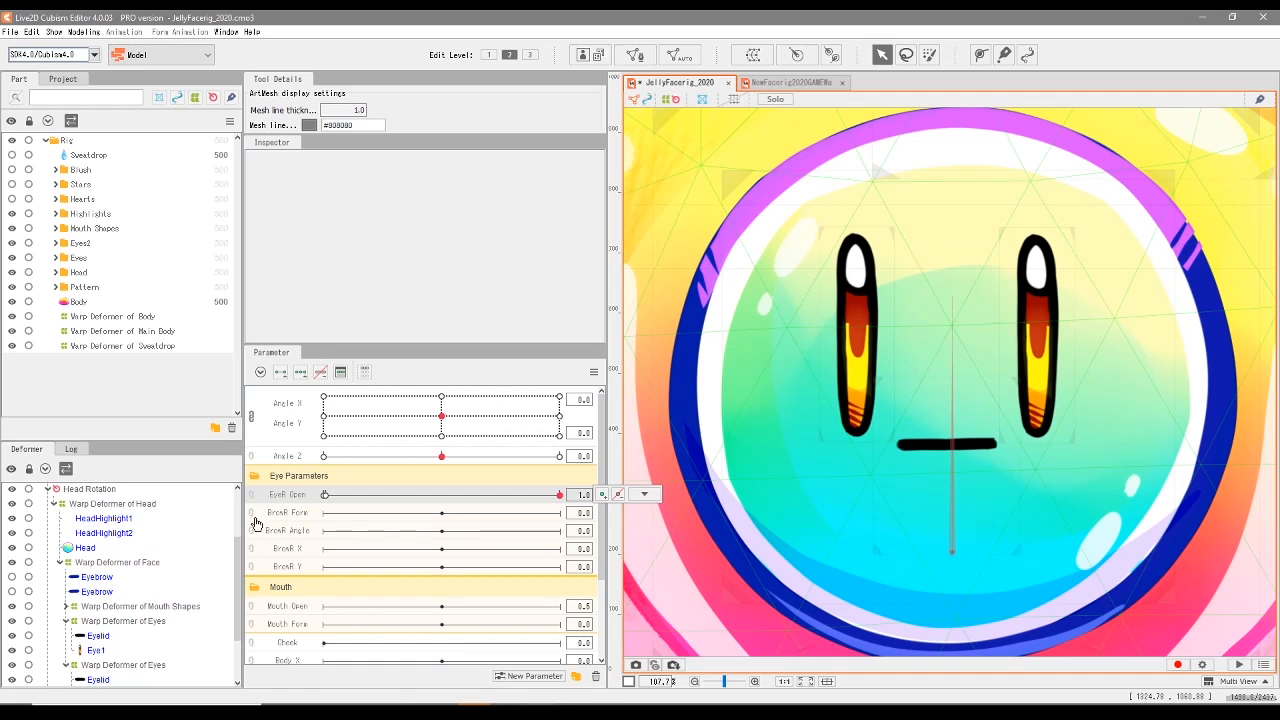
{"action": "left_click", "coordinate": [456, 624]}
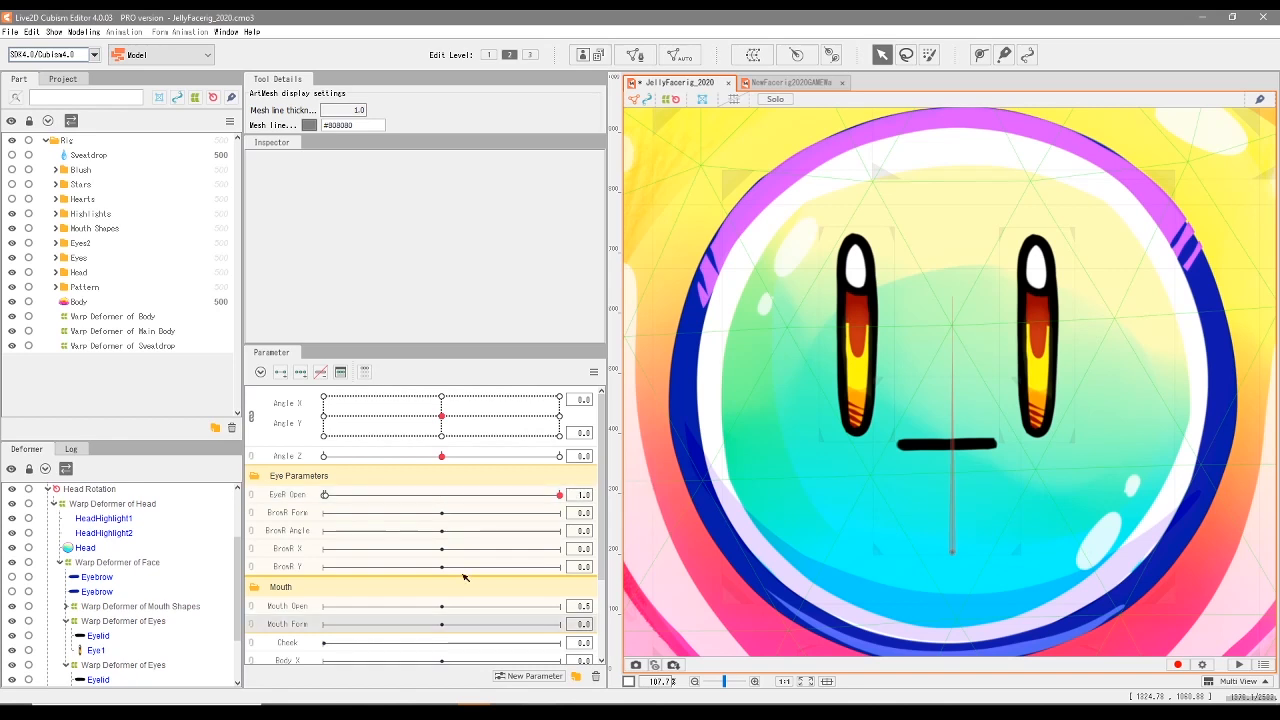